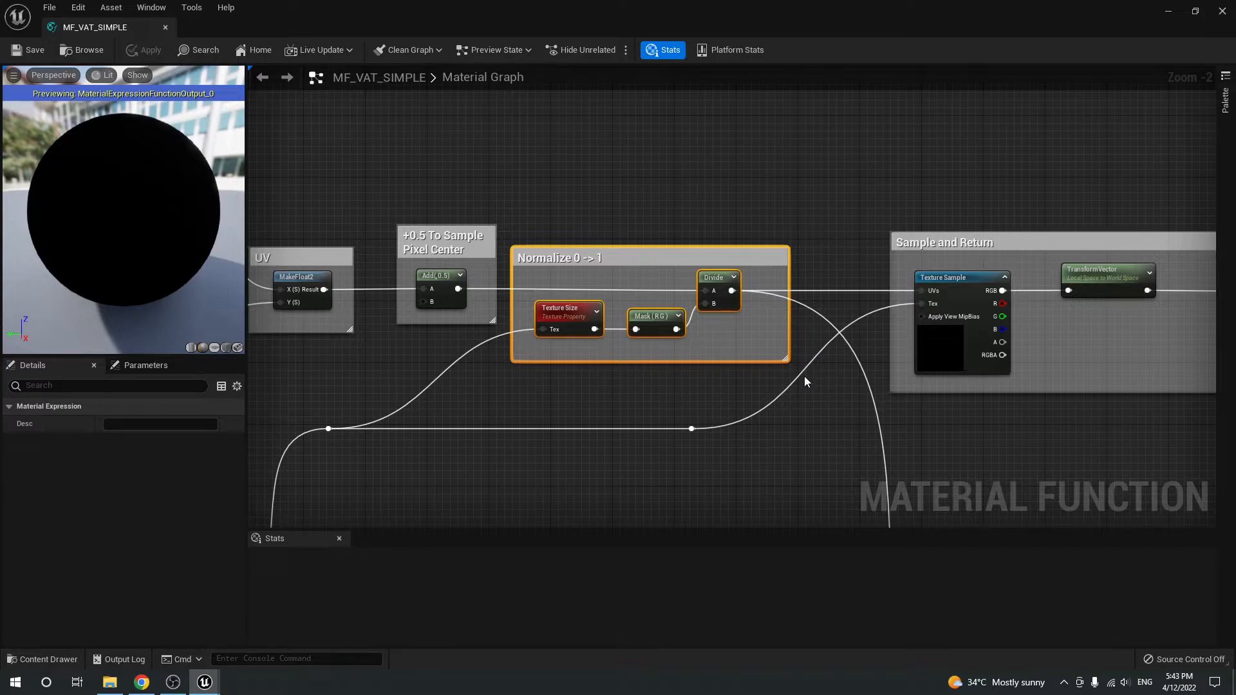
- Examine the Texture Sample, TransformVector and WorldPositionOffset output nodes in the Sample and Return group
right_click_drag(804, 382, 568, 410)
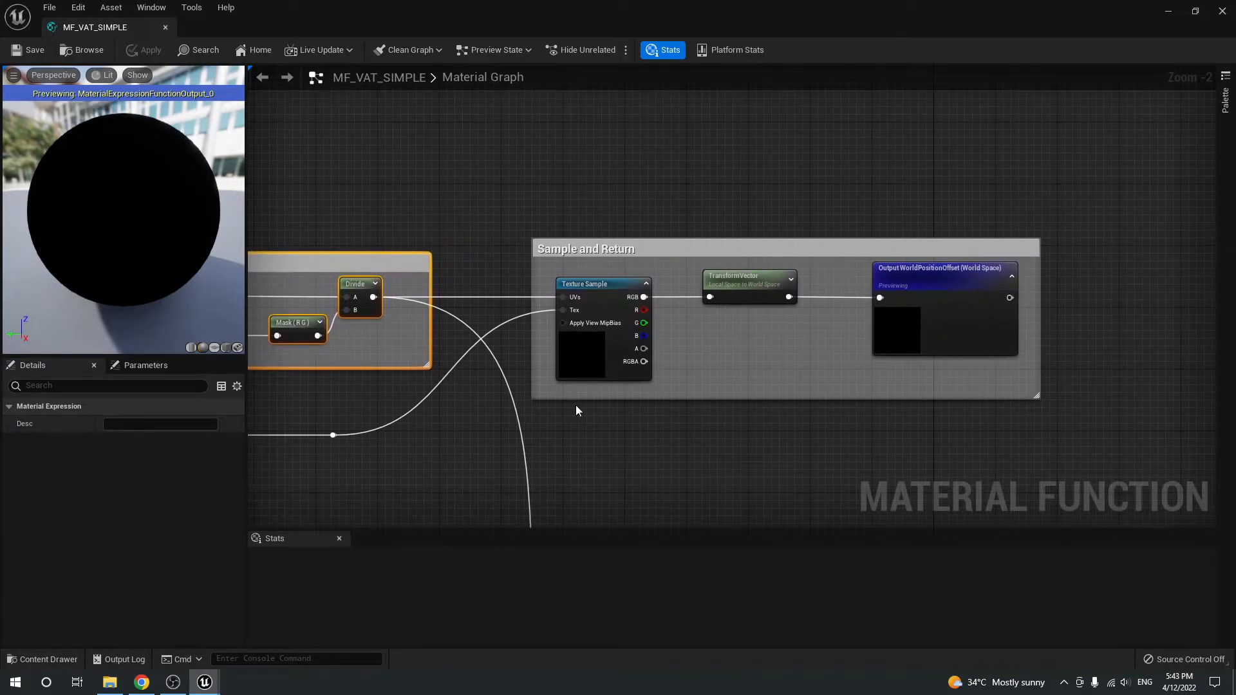
left_click(610, 336)
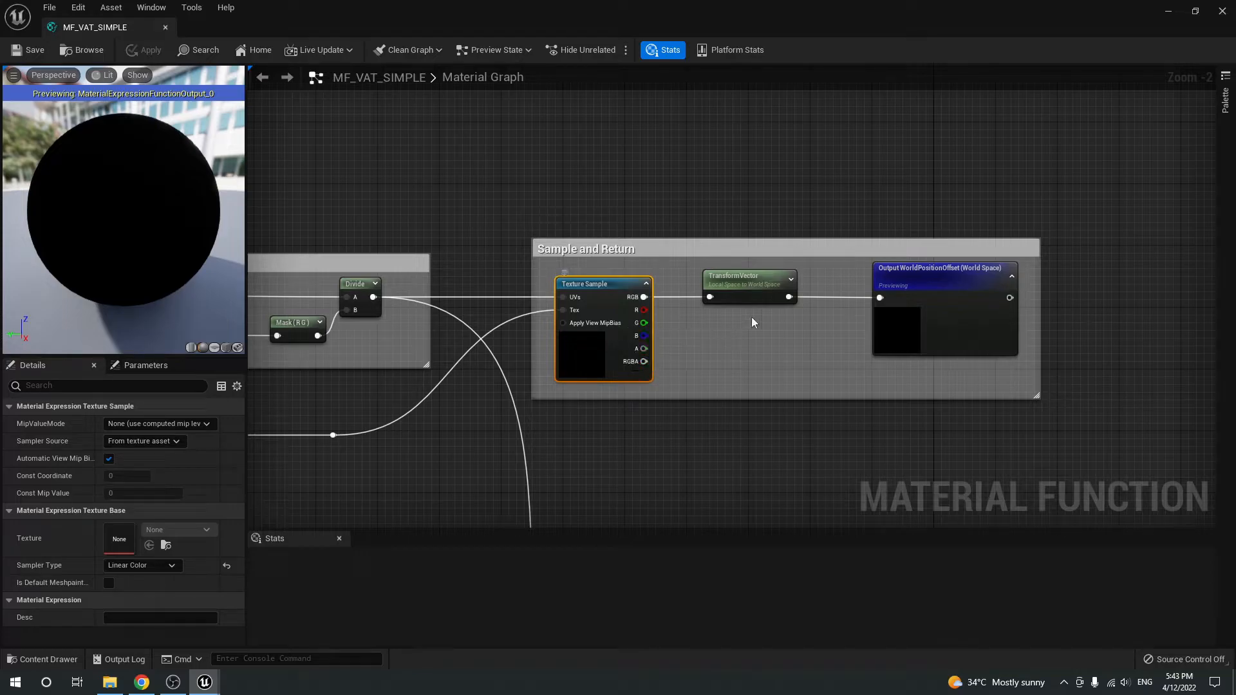
left_click(757, 290)
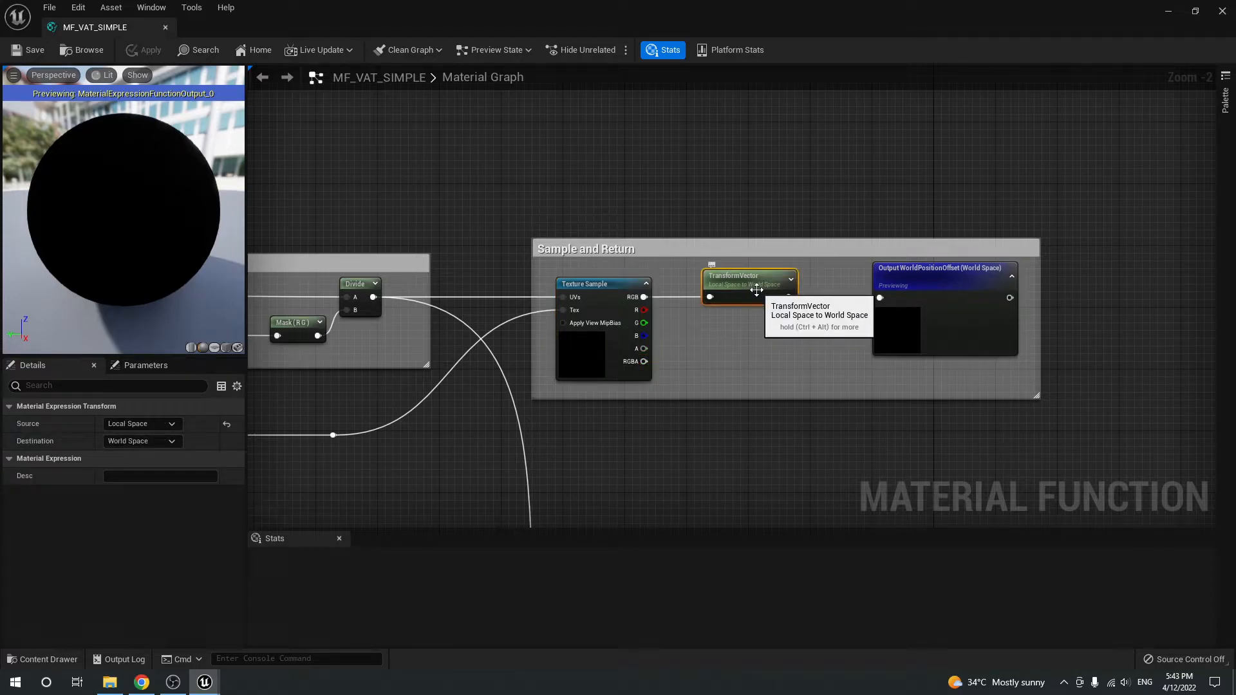
left_click(927, 338)
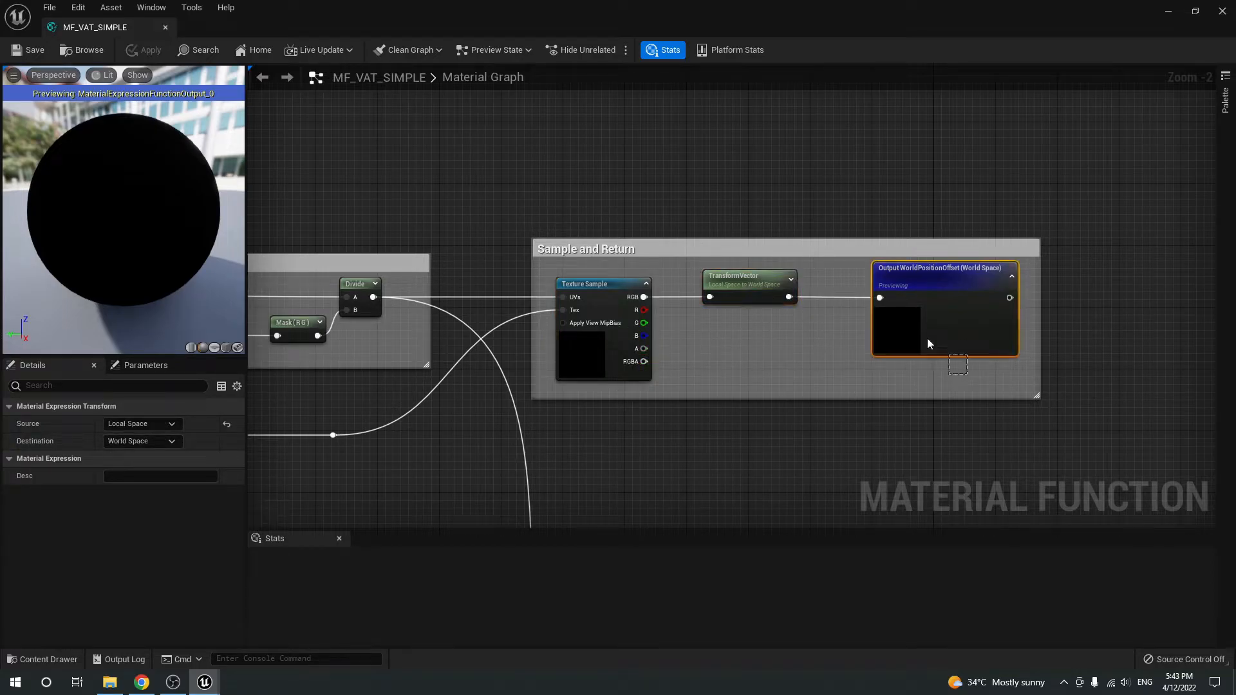
left_click(904, 394)
- Examine the NormalTexture input and Texture Sample in the Normal Map group, tracing its UVs back to the Divide node
right_click_drag(599, 432, 684, 96)
left_click(563, 319)
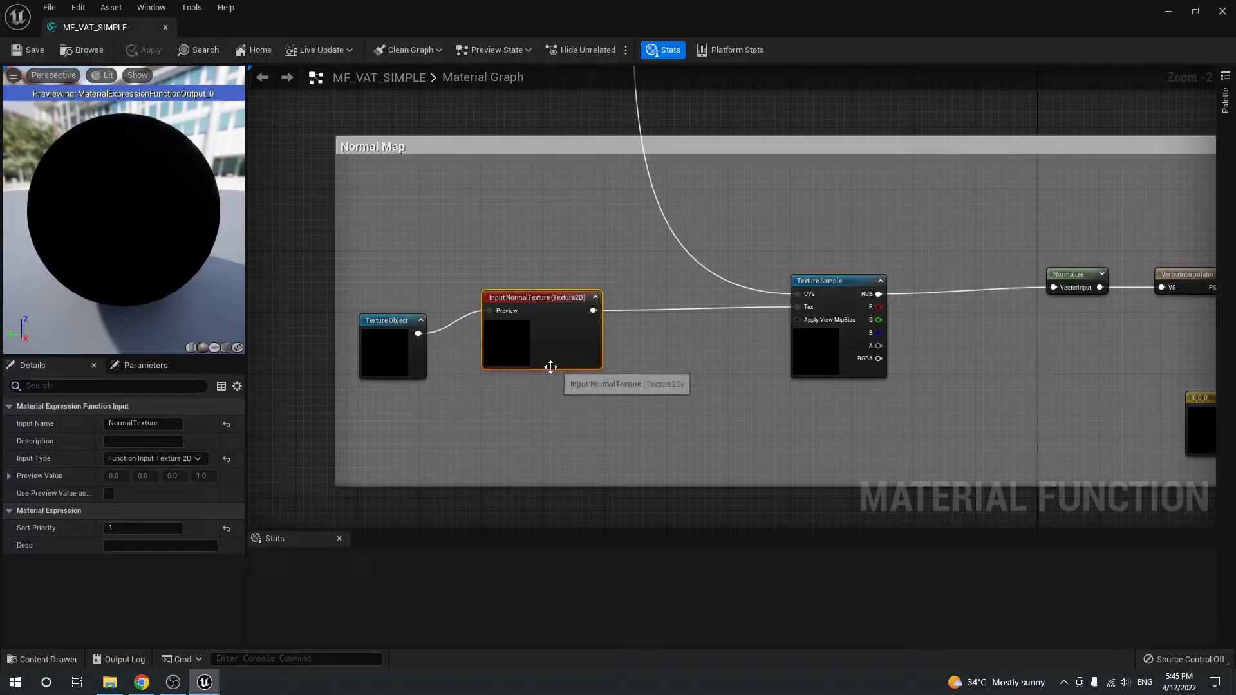
right_click_drag(560, 282, 661, 522)
right_click_drag(646, 280, 737, 525)
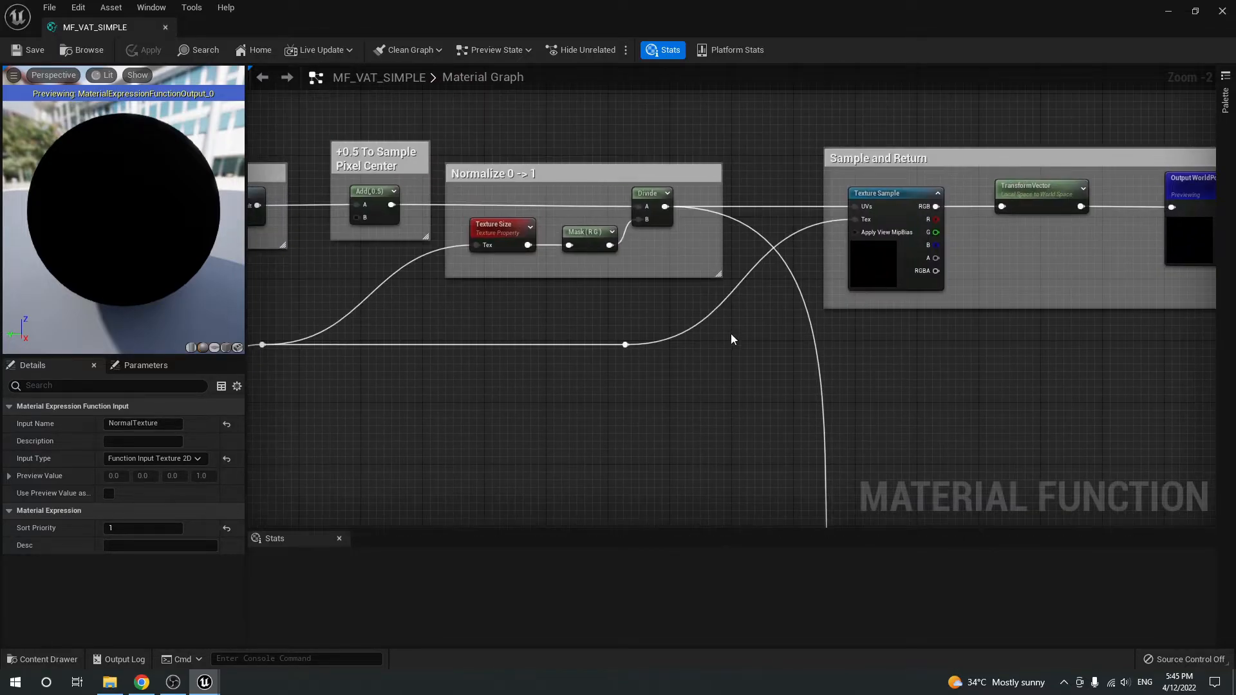
right_click_drag(699, 333, 767, 469)
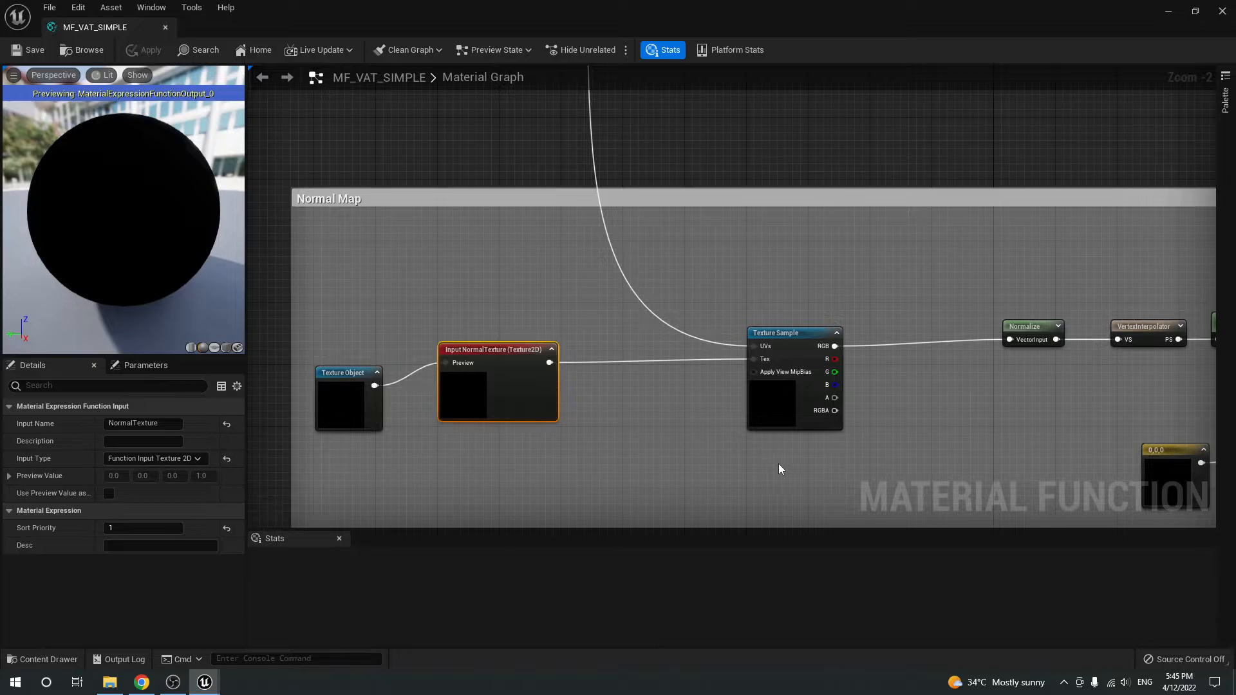
left_click(798, 412)
right_click_drag(739, 286, 783, 441)
right_click_drag(654, 215, 695, 373)
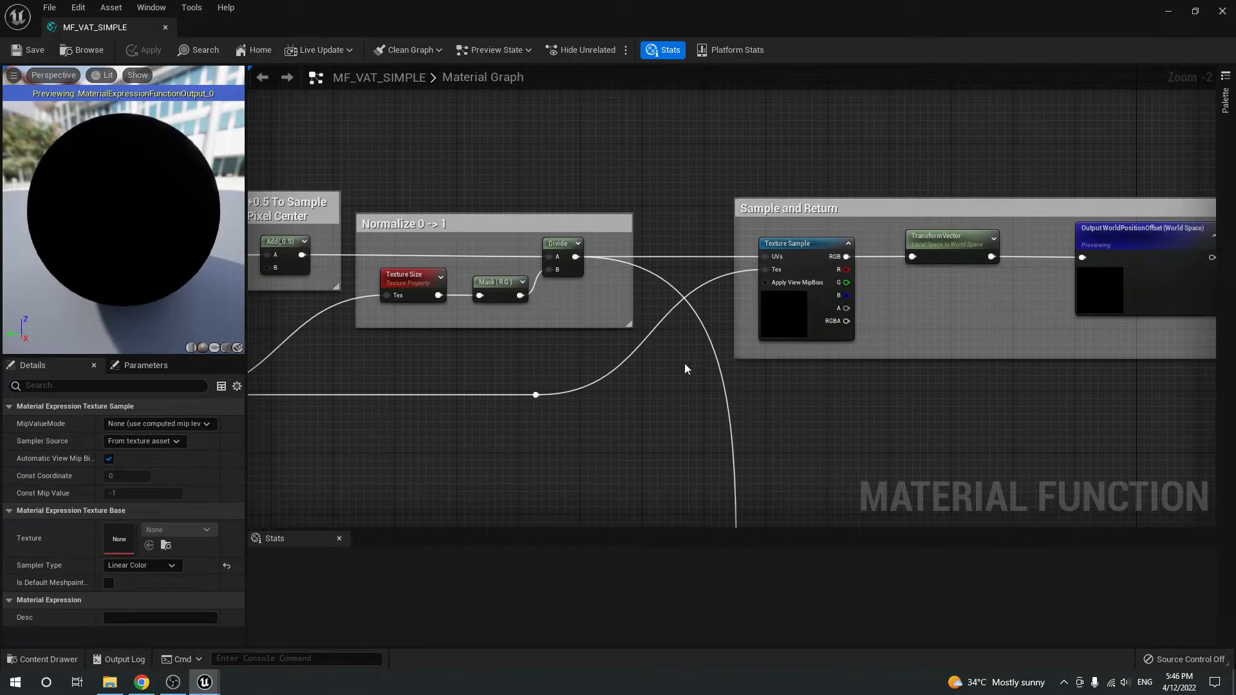
left_click(545, 242)
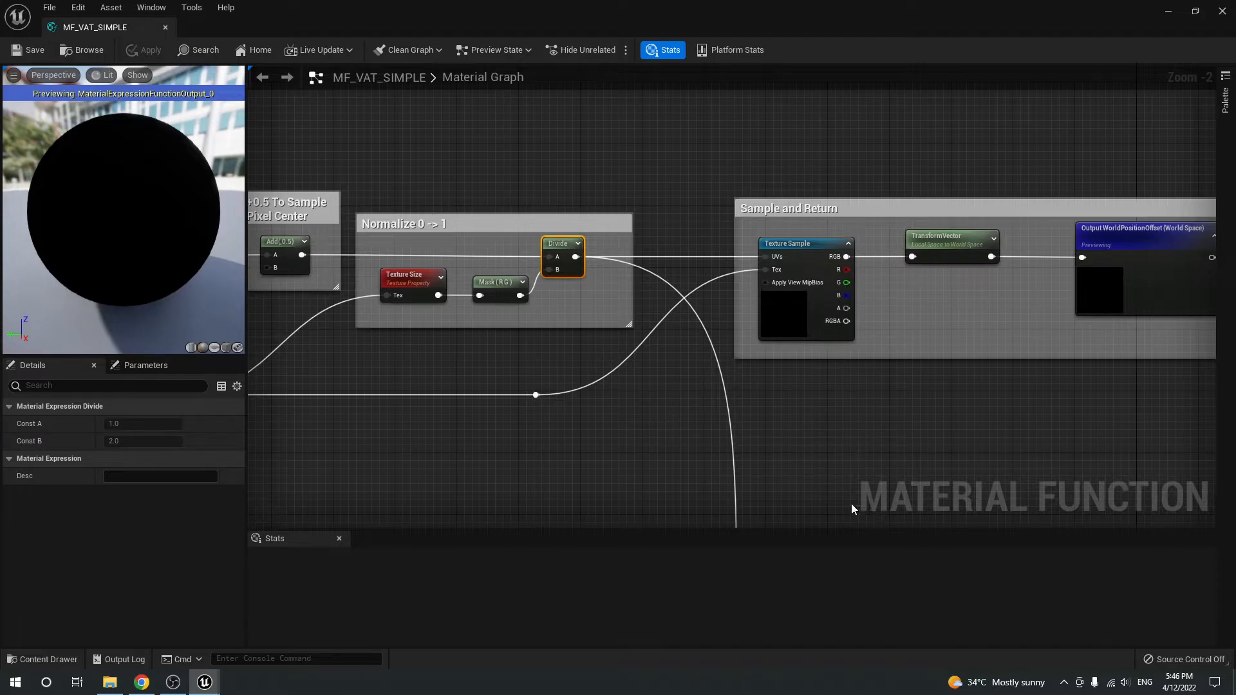
- Inspect the Normalize, Texture Sample and VertexInterpolator nodes in the Normal Map group
right_click_drag(834, 484, 549, 172)
left_click(702, 306)
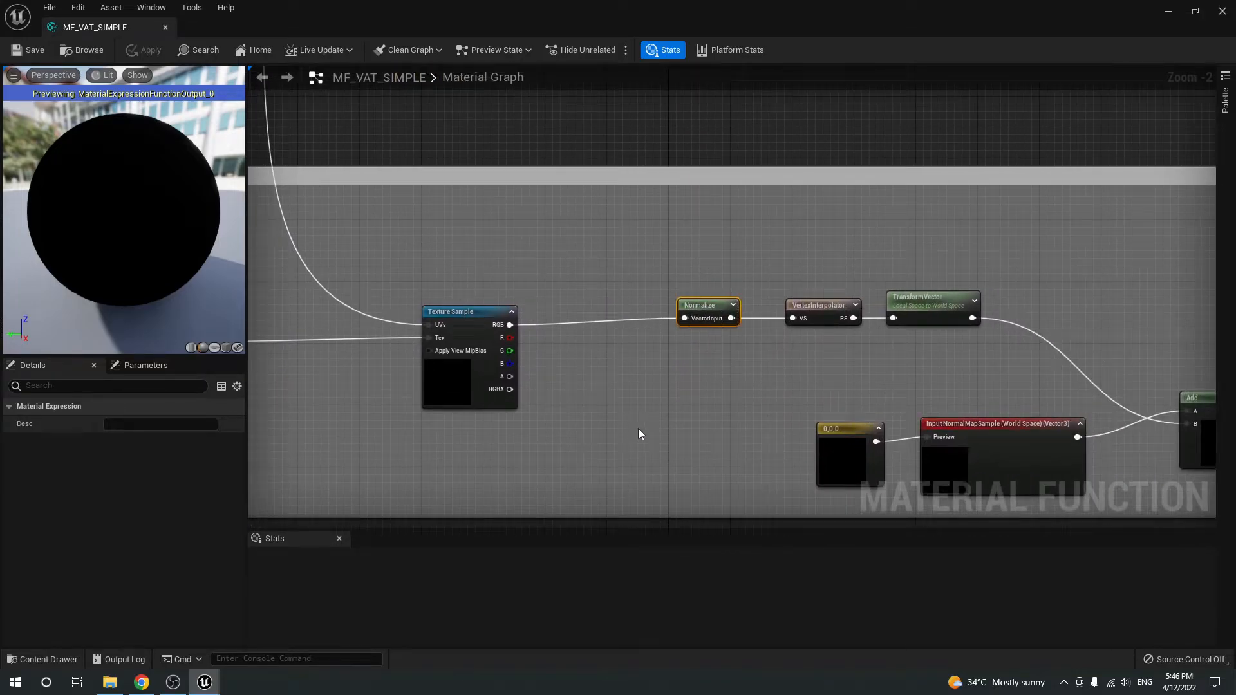
right_click_drag(639, 434, 730, 460)
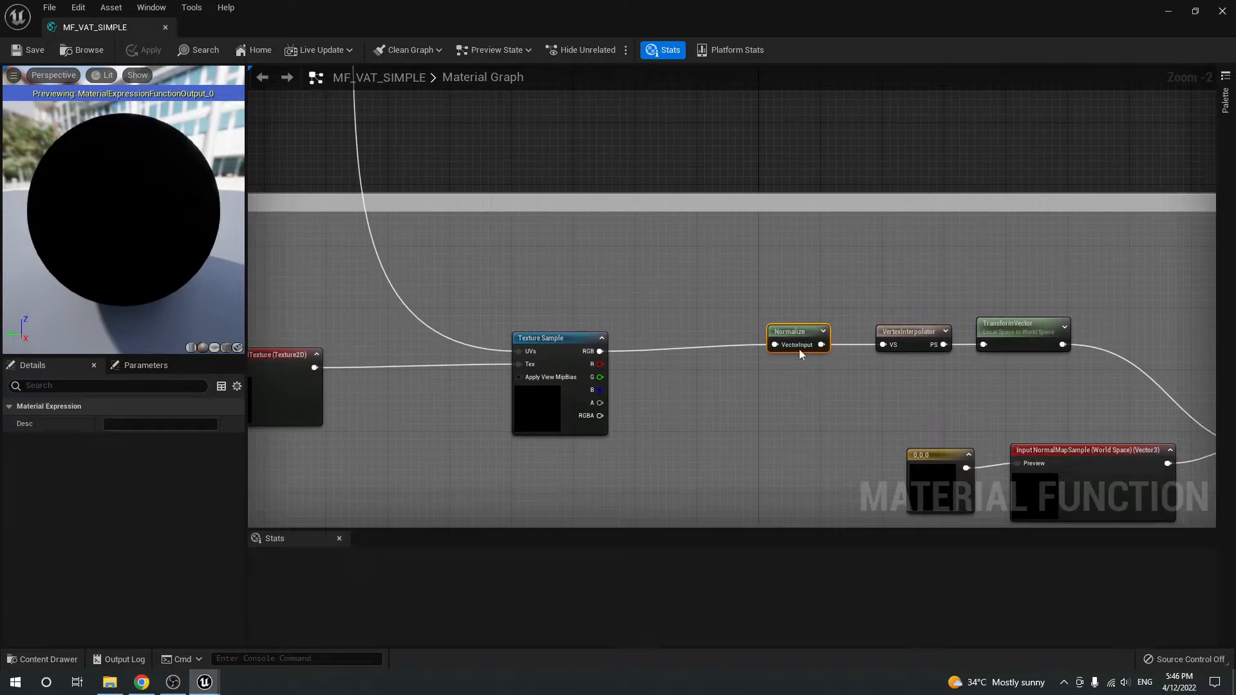
left_click(517, 408)
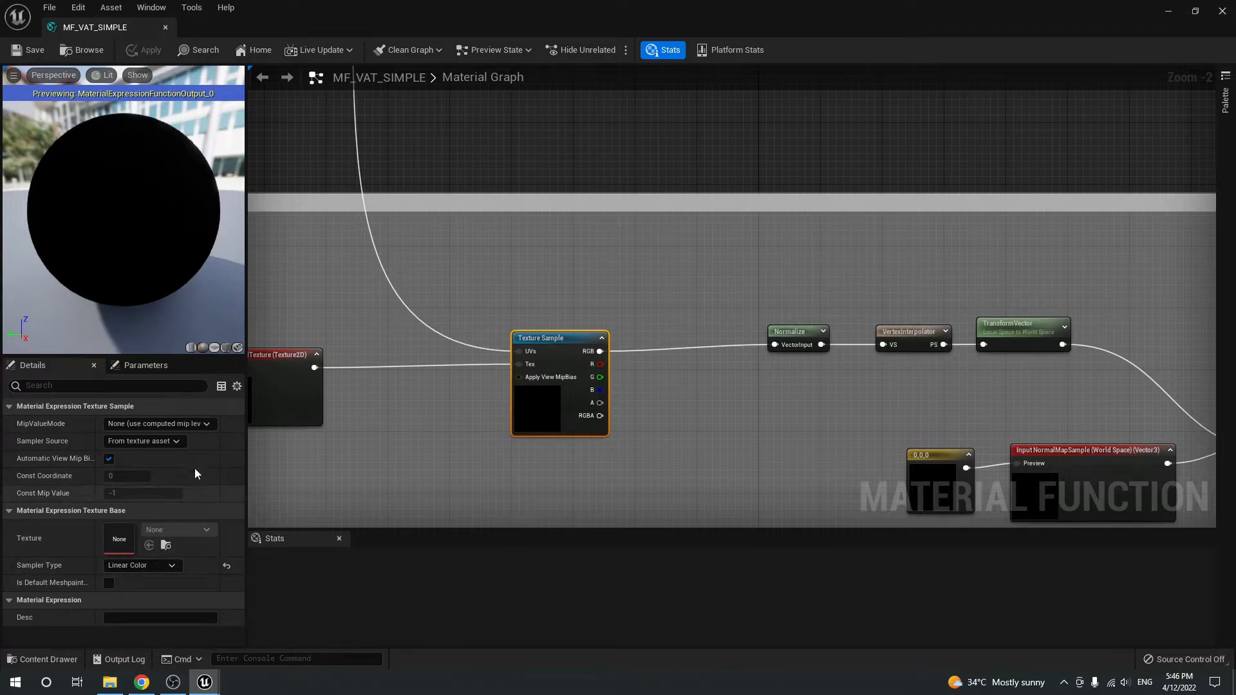
left_click(836, 389)
left_click_drag(839, 362, 669, 299)
right_click_drag(844, 394, 606, 388)
left_click(673, 327)
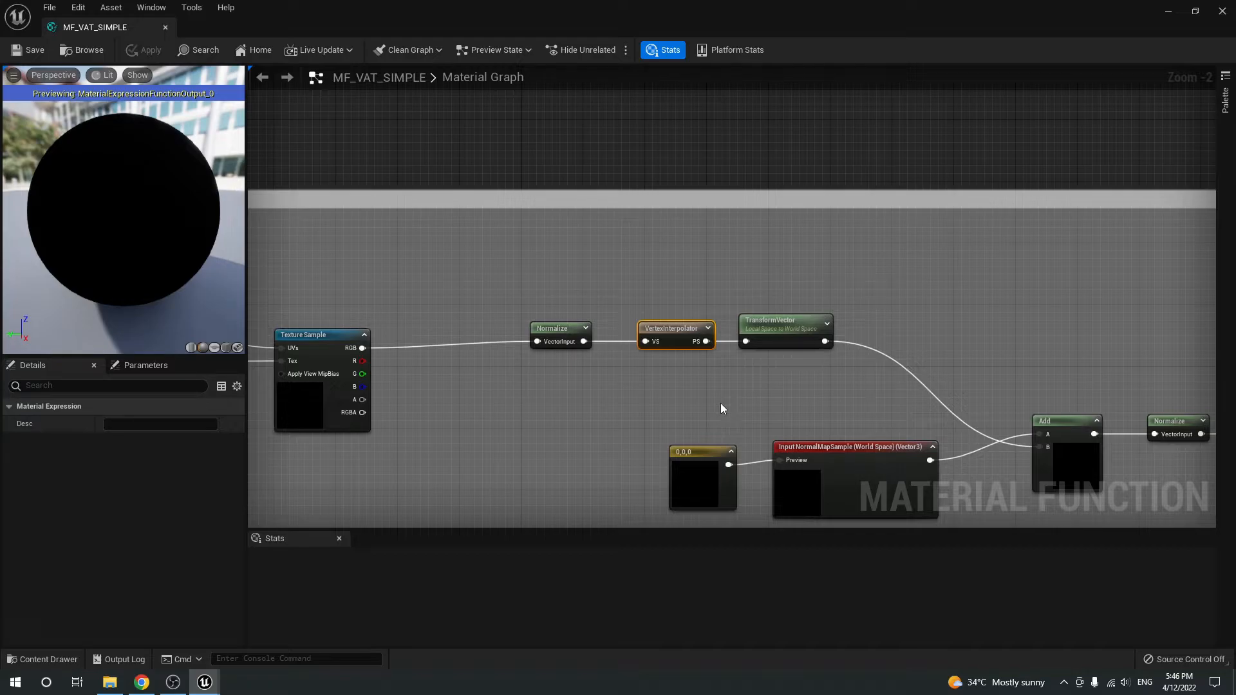
- Follow the normal chain from TransformVector through the NormalMapSample input, Add and Normalize nodes to the Normal (World Space) output
right_click_drag(792, 355, 597, 341)
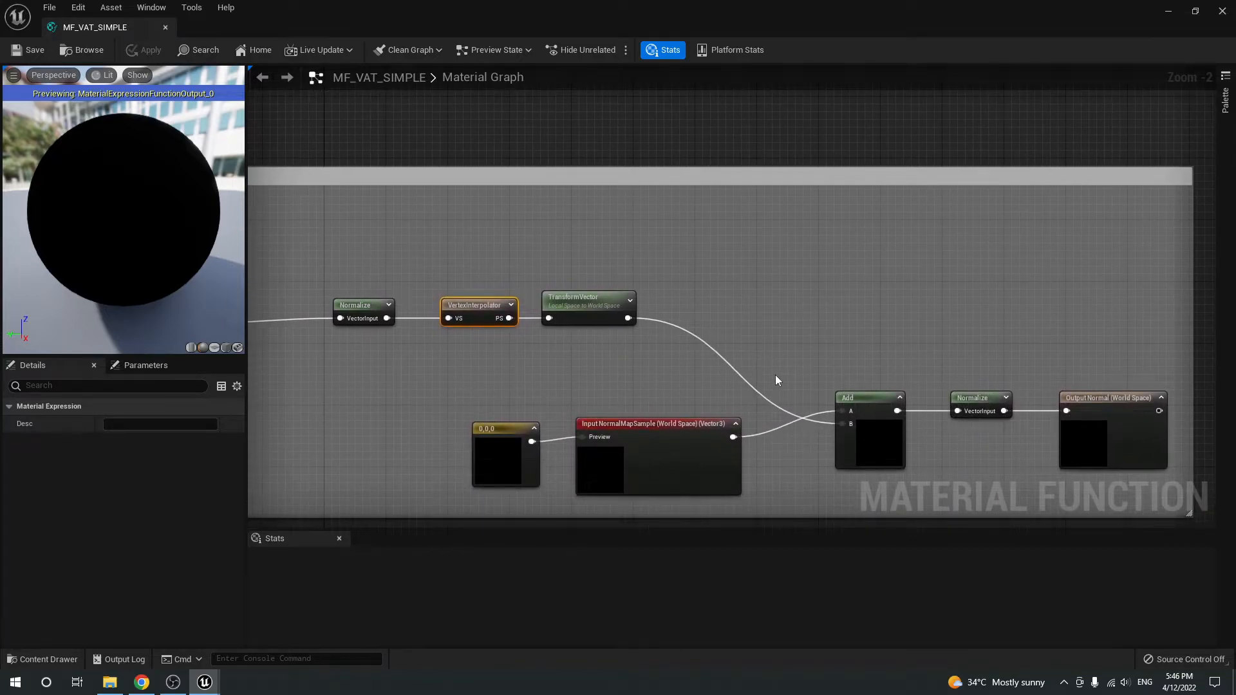
left_click_drag(602, 354, 577, 273)
left_click_drag(620, 379, 560, 282)
left_click(480, 312)
left_click_drag(522, 339, 434, 286)
left_click(585, 320)
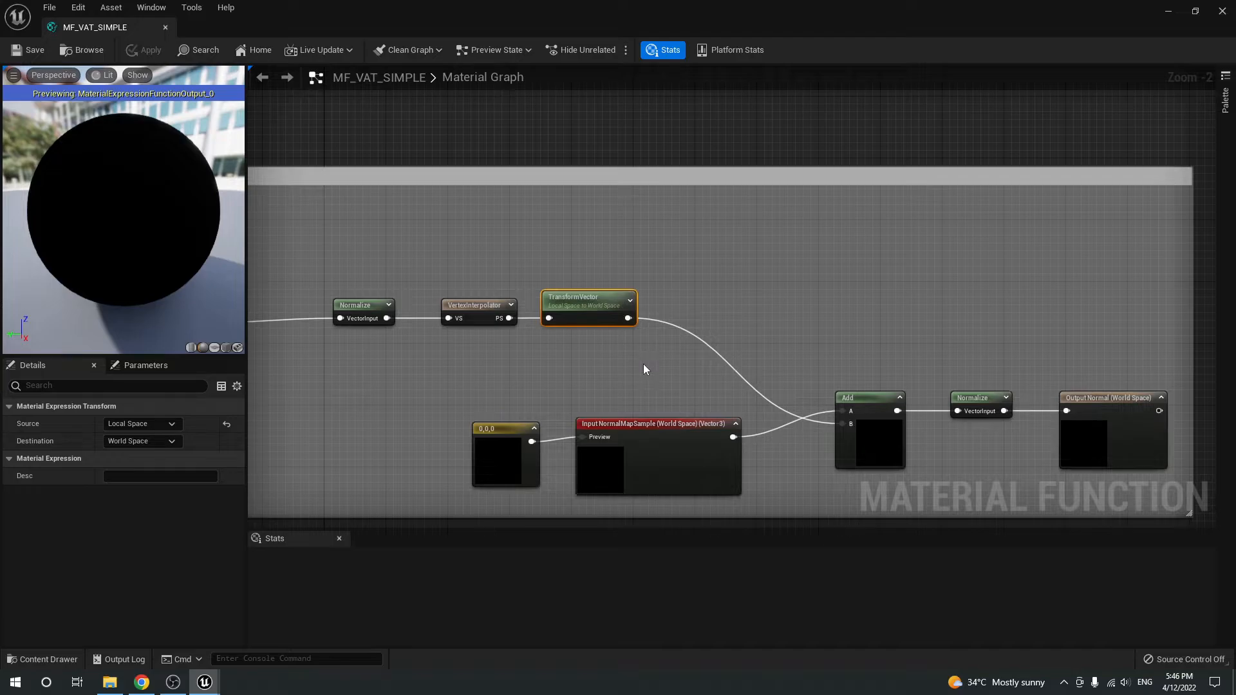
right_click_drag(751, 361, 770, 280)
left_click_drag(882, 415, 474, 310)
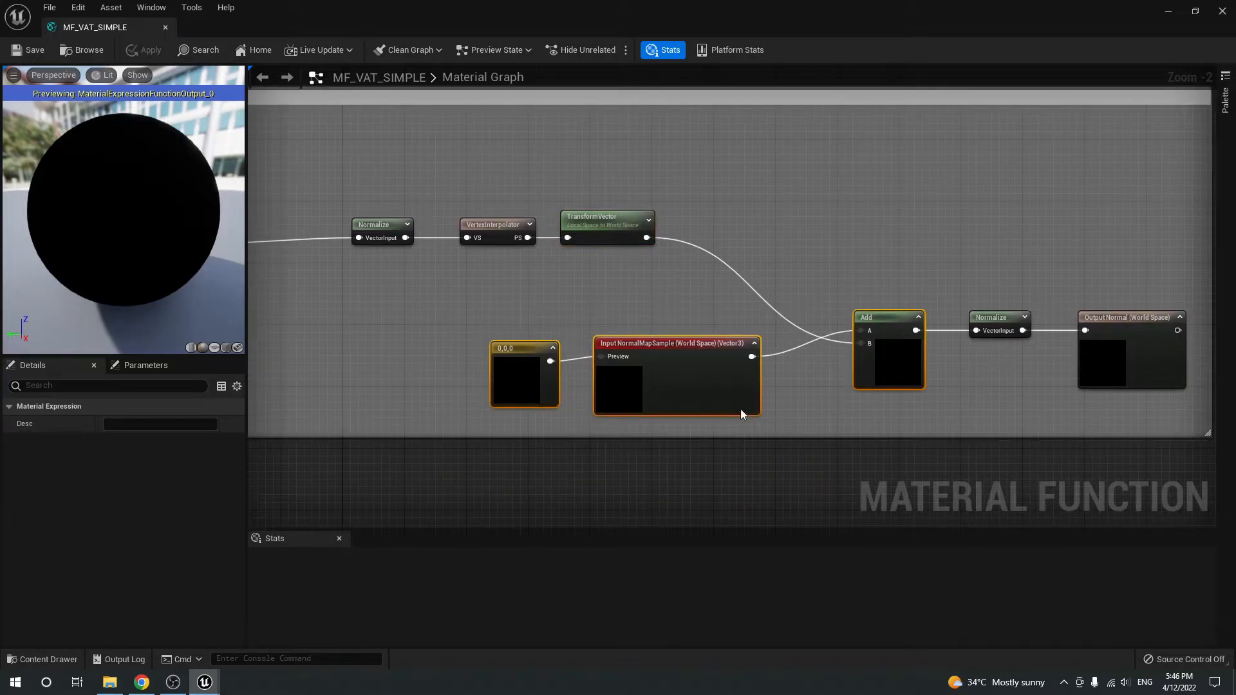
left_click(994, 319)
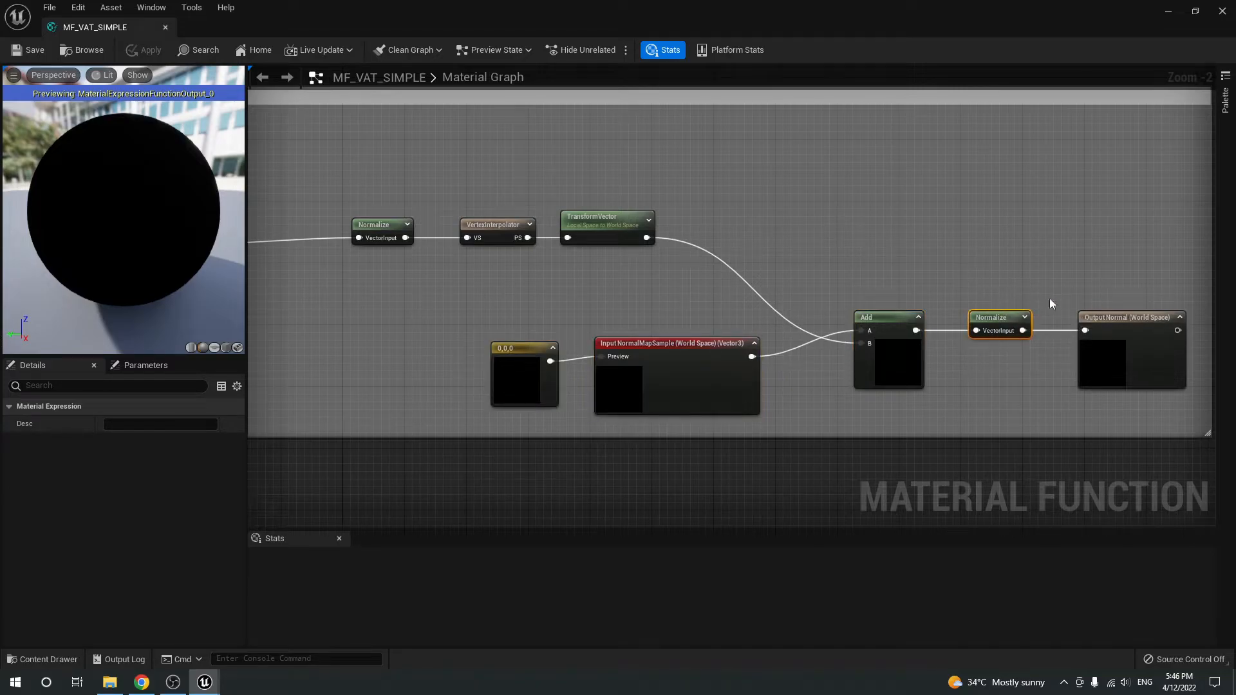
left_click(1120, 341)
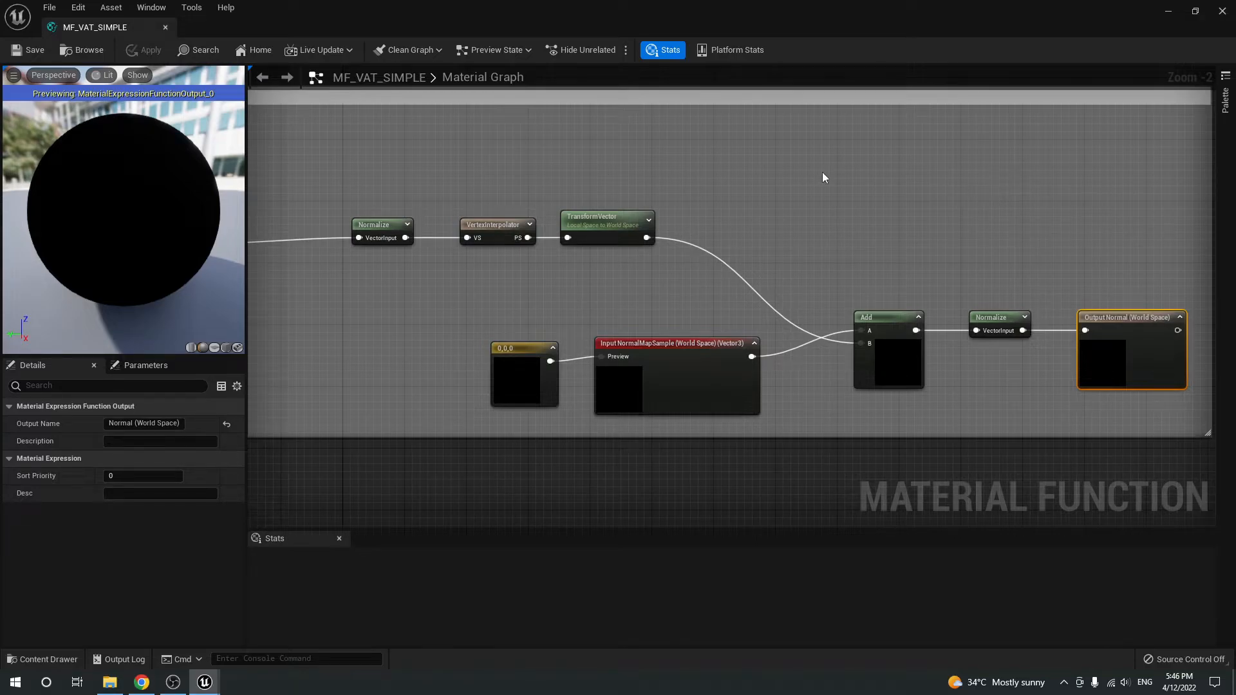
- Compare the position and normal branches, and review how the NormalMapSample input is added to the transformed normal and normalized
mouse_move(733, 160)
right_mouse_down()
mouse_move(986, 192)
mouse_move(738, 166)
right_mouse_up()
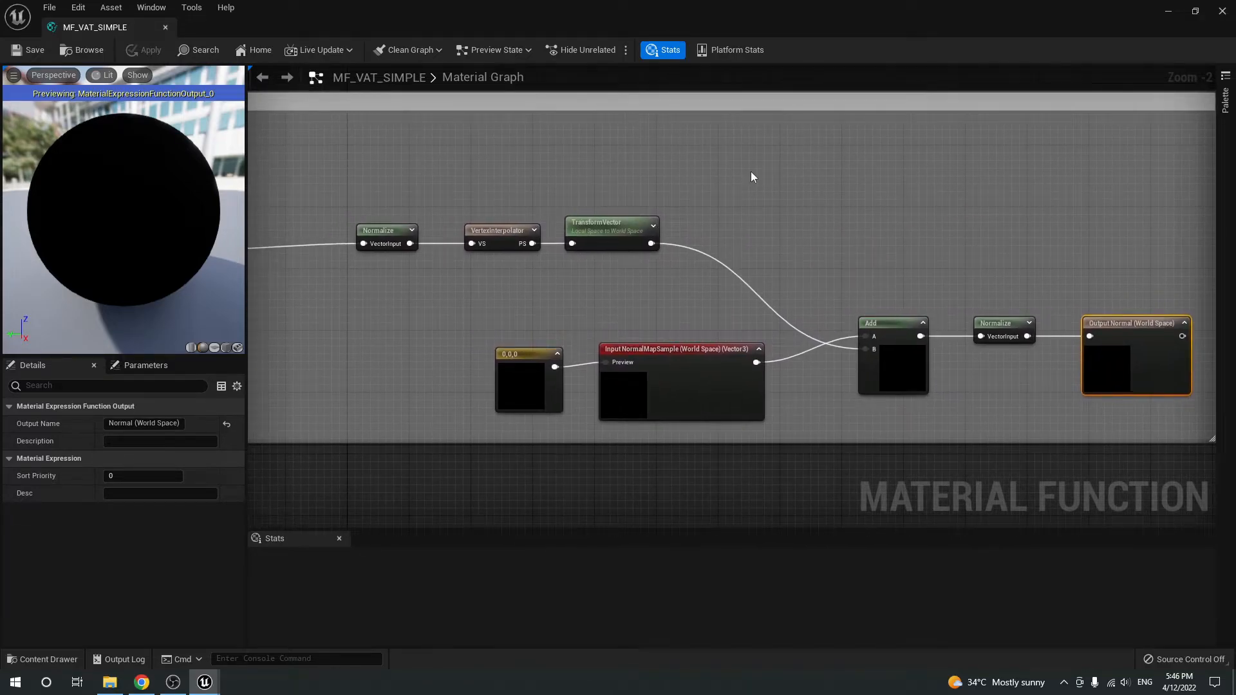
scroll(750, 171, "down", 1)
right_click_drag(419, 193, 784, 256)
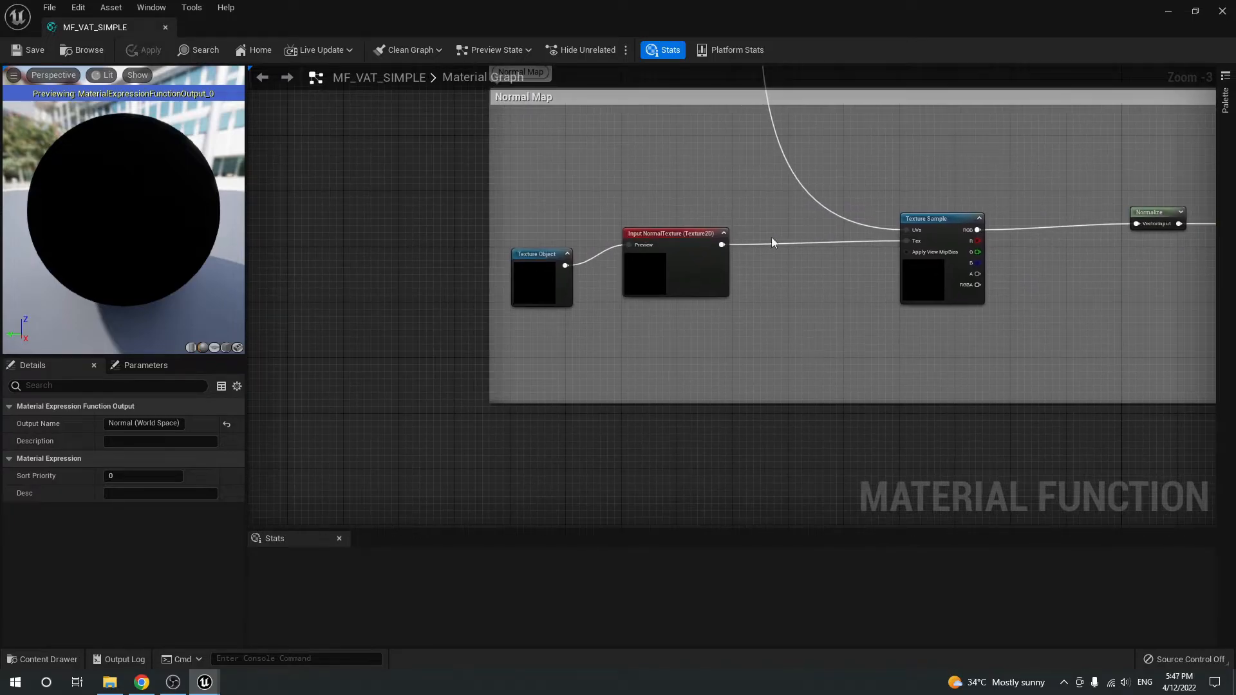
right_click_drag(873, 159, 849, 264)
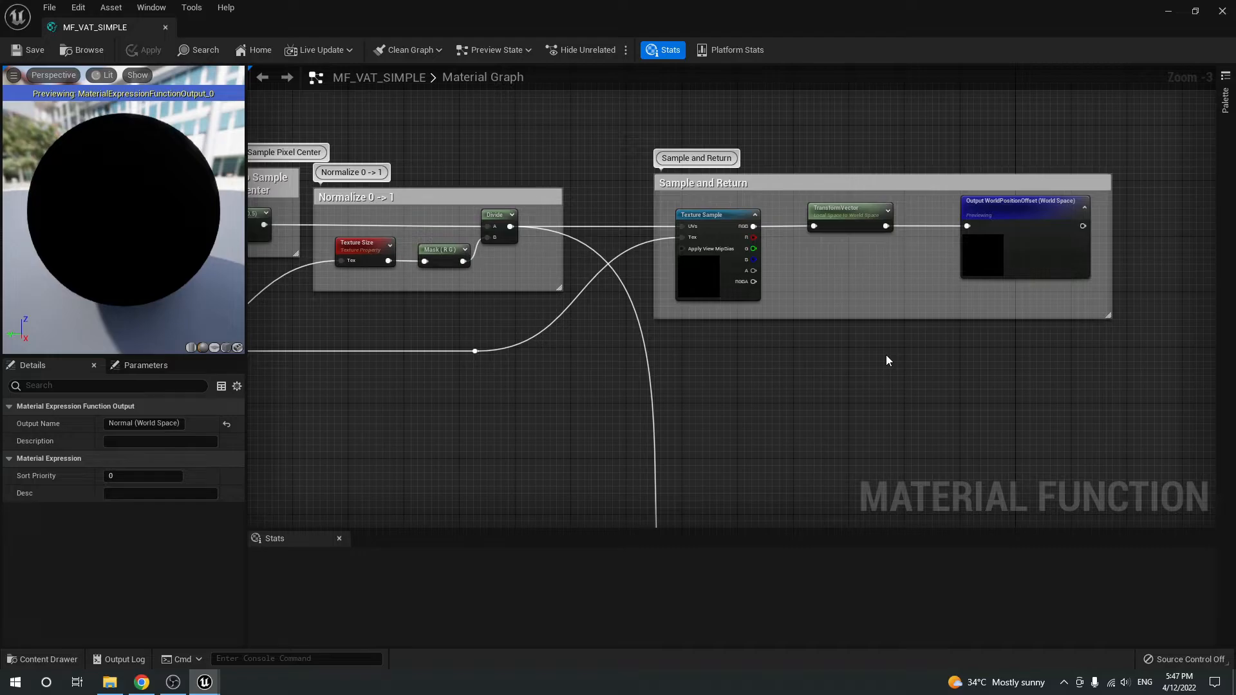
right_click_drag(887, 357, 620, 194)
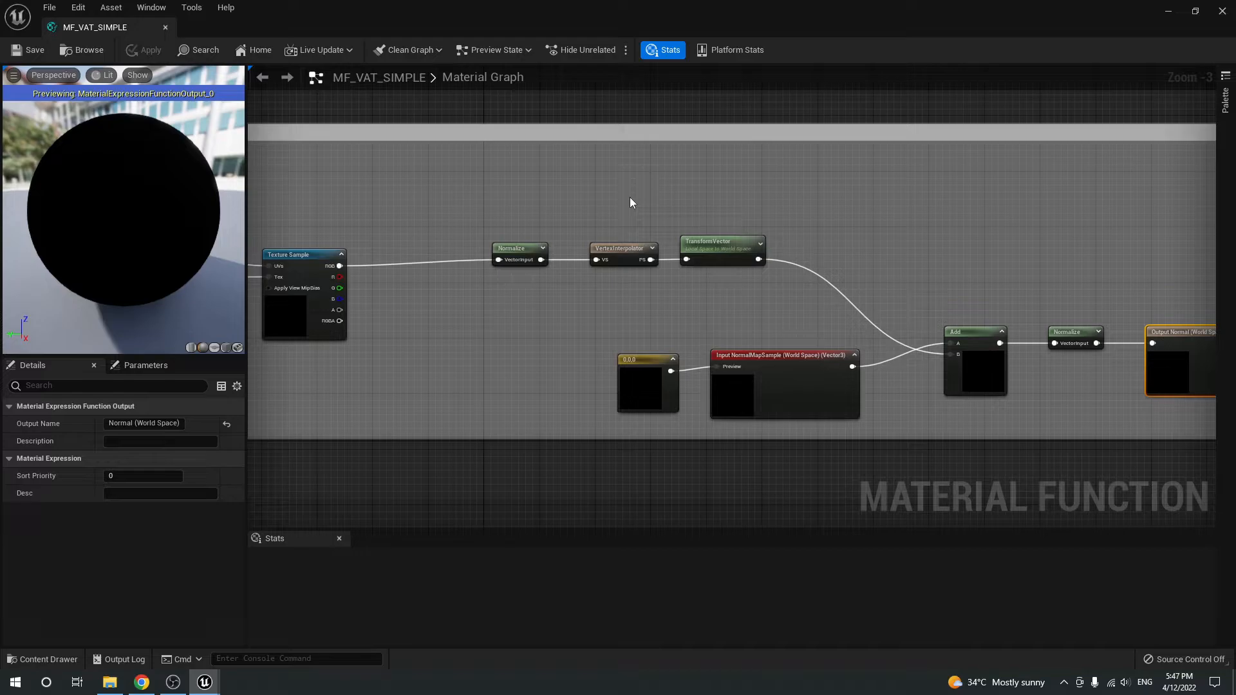
right_click_drag(769, 310, 667, 303)
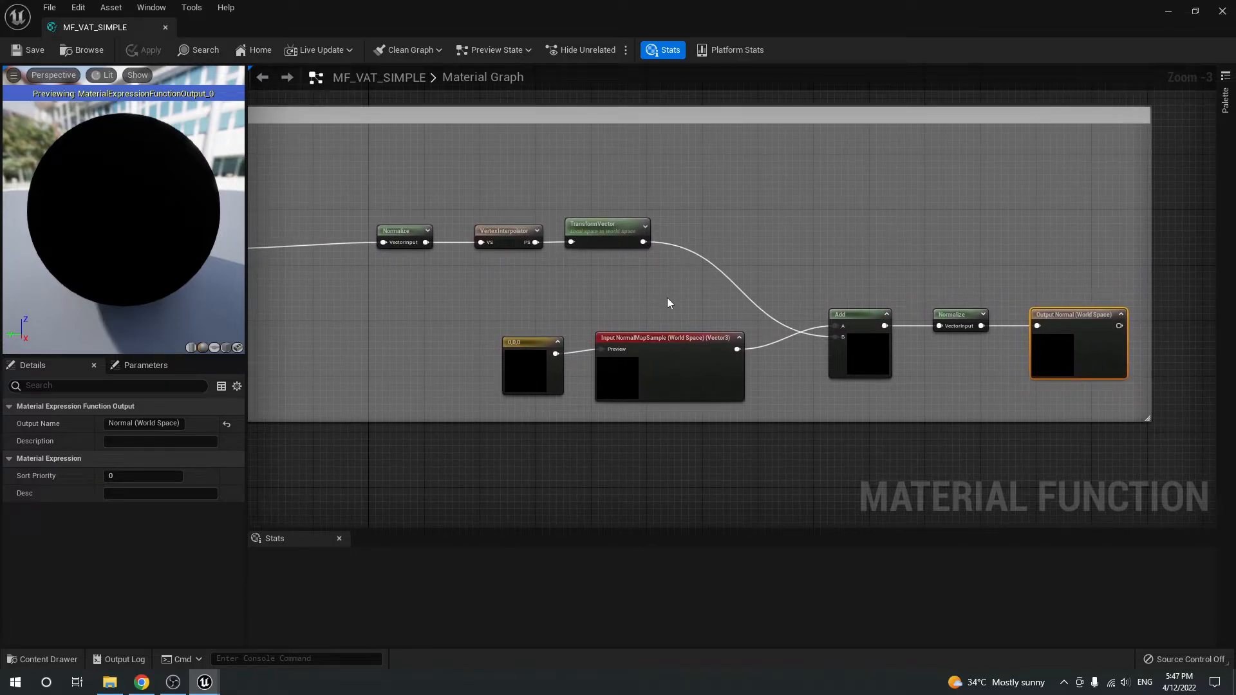
left_click_drag(785, 410, 569, 322)
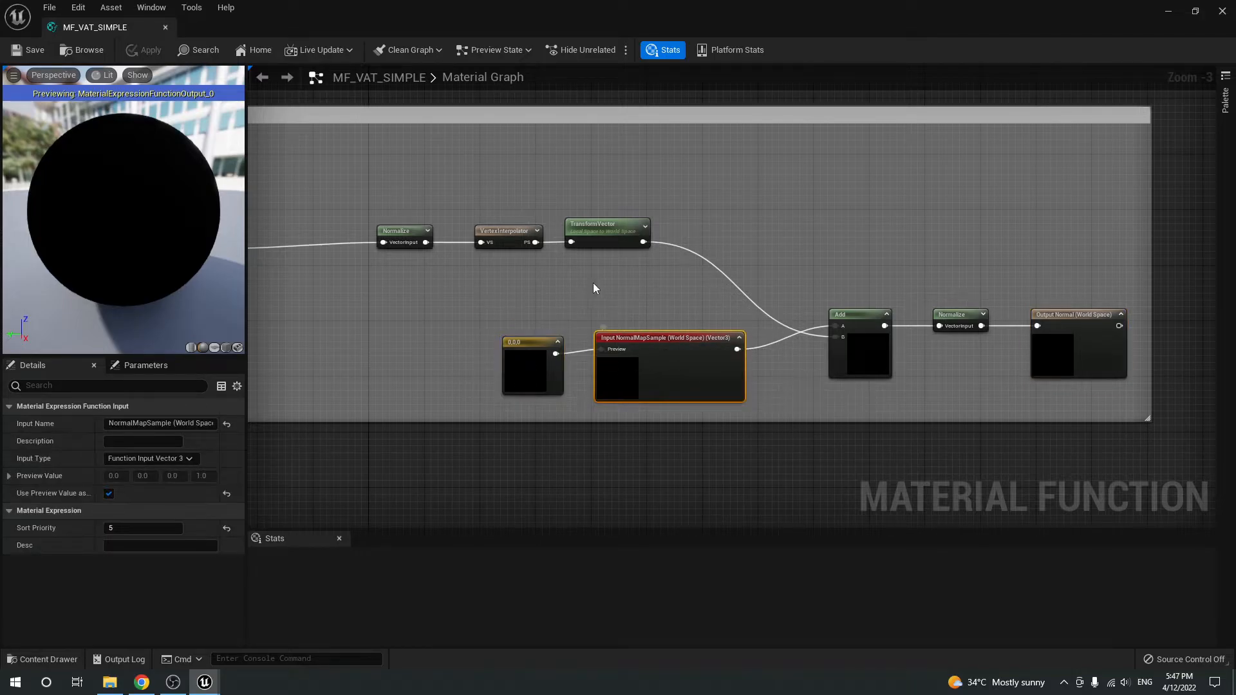
left_click(858, 356)
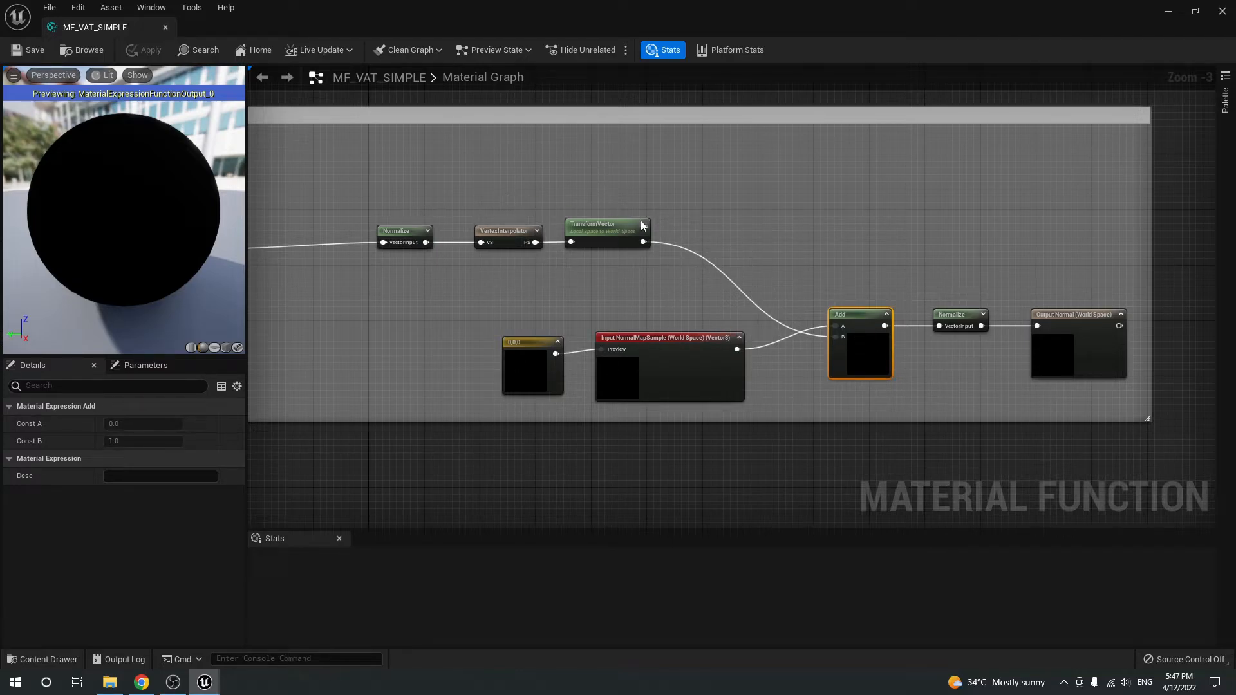
left_click(956, 316)
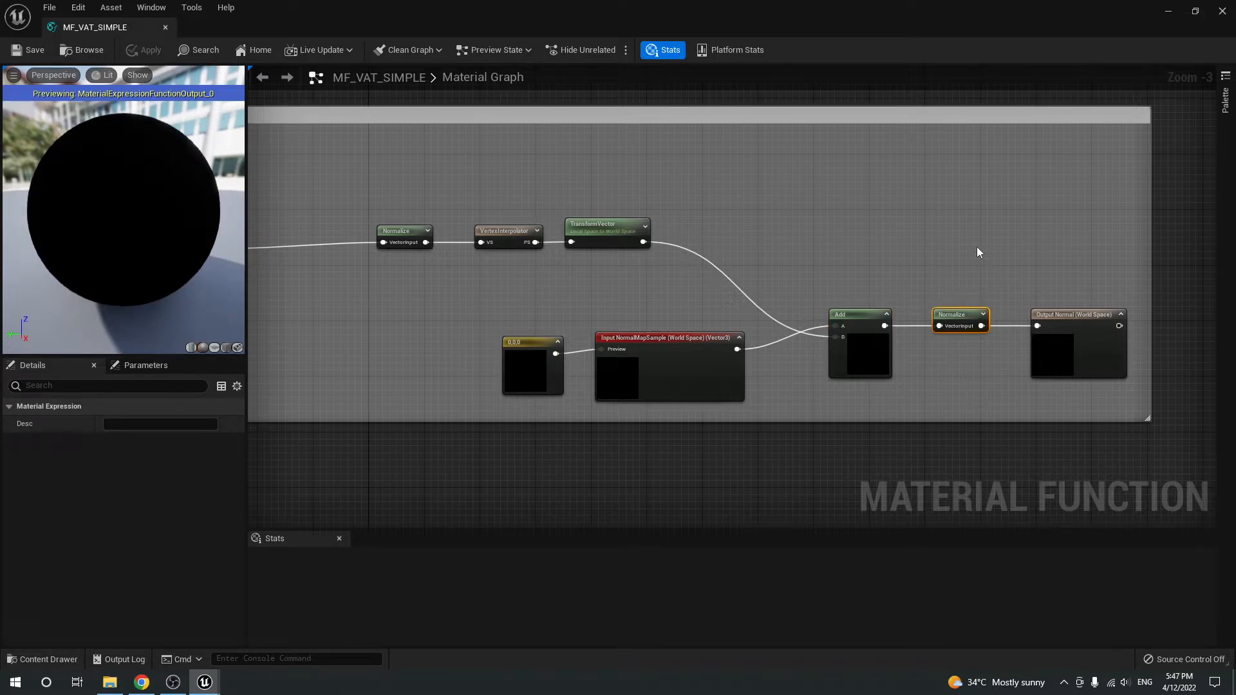
left_click_drag(843, 400, 473, 314)
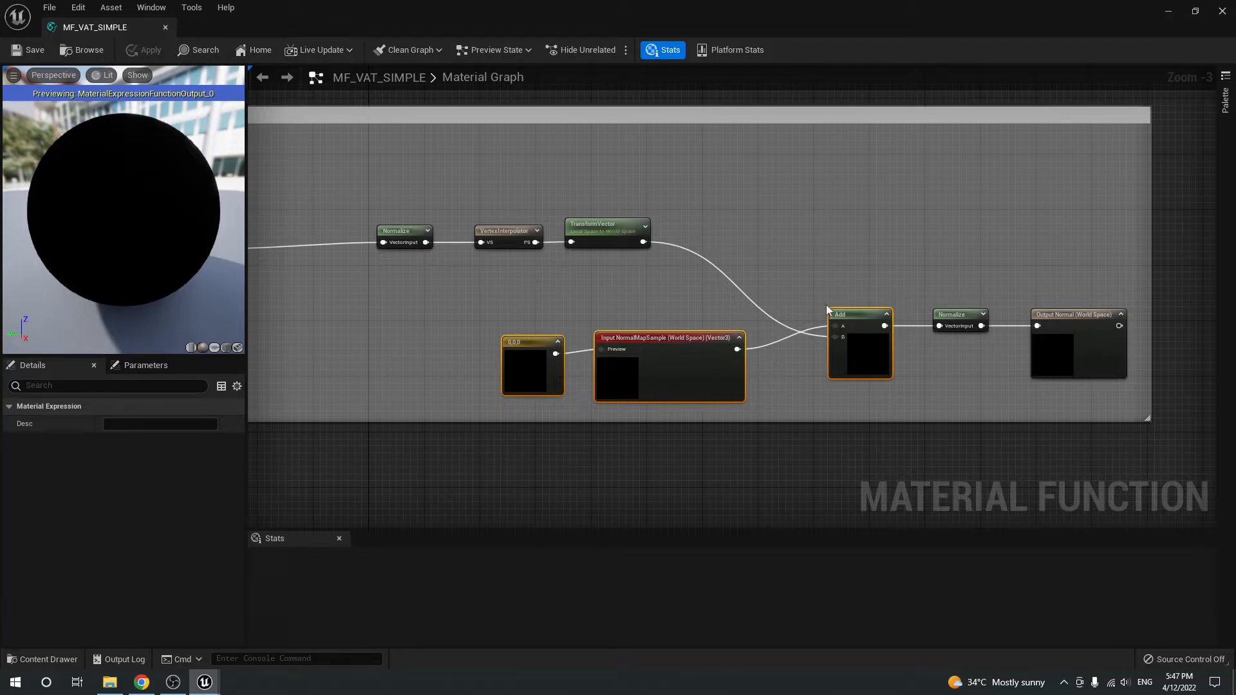
left_click_drag(852, 398, 477, 303)
- Close the MF_VAT_SIMPLE function and place the VATMesh_Raven static mesh in the level beside the birds display
middle_click(132, 29)
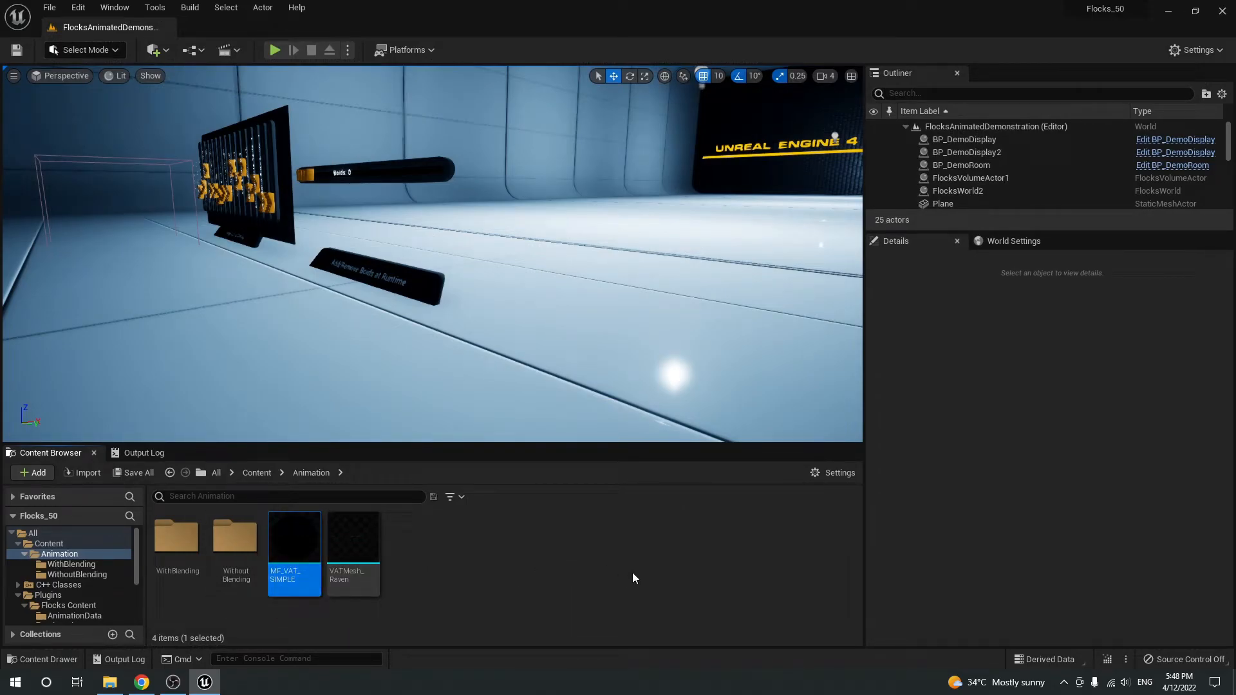
left_click(353, 544)
left_click_drag(352, 544, 293, 262)
mouse_move(378, 375)
right_mouse_down()
mouse_move(257, 396)
mouse_move(380, 372)
right_mouse_up()
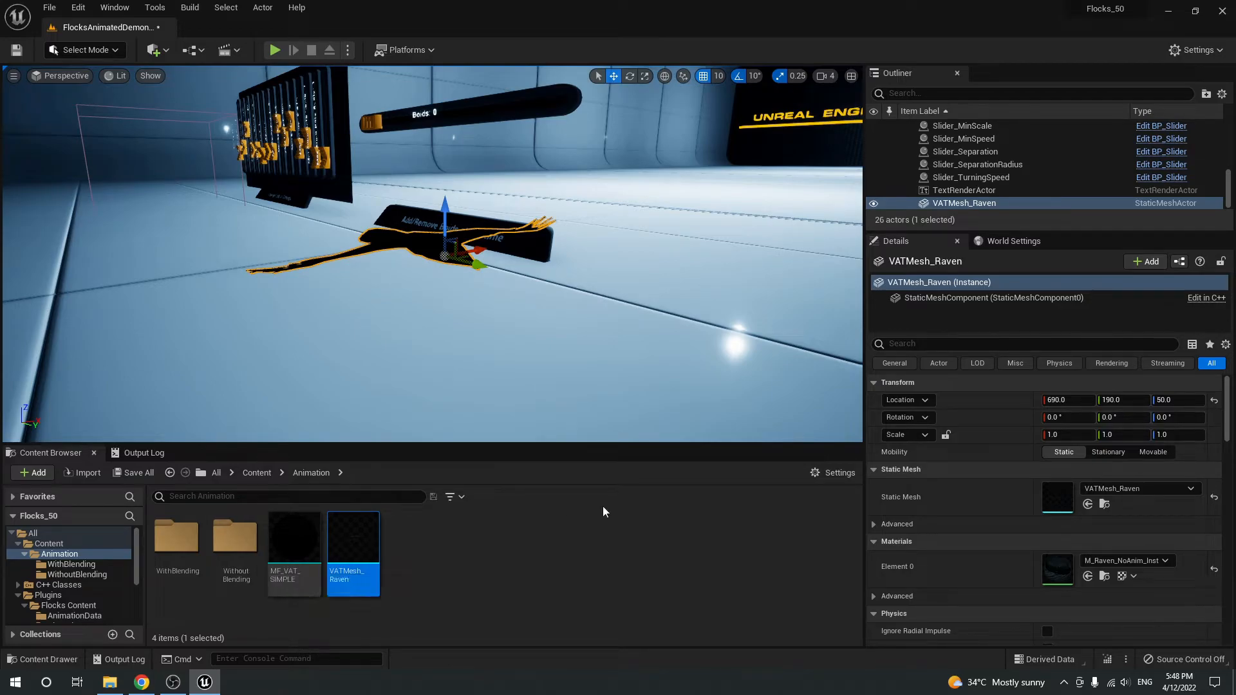
- Open the M_Raven_NoBlending material from the WithoutBlending folder and inspect the Texture Sample feeding its Base Color
double_click(223, 562)
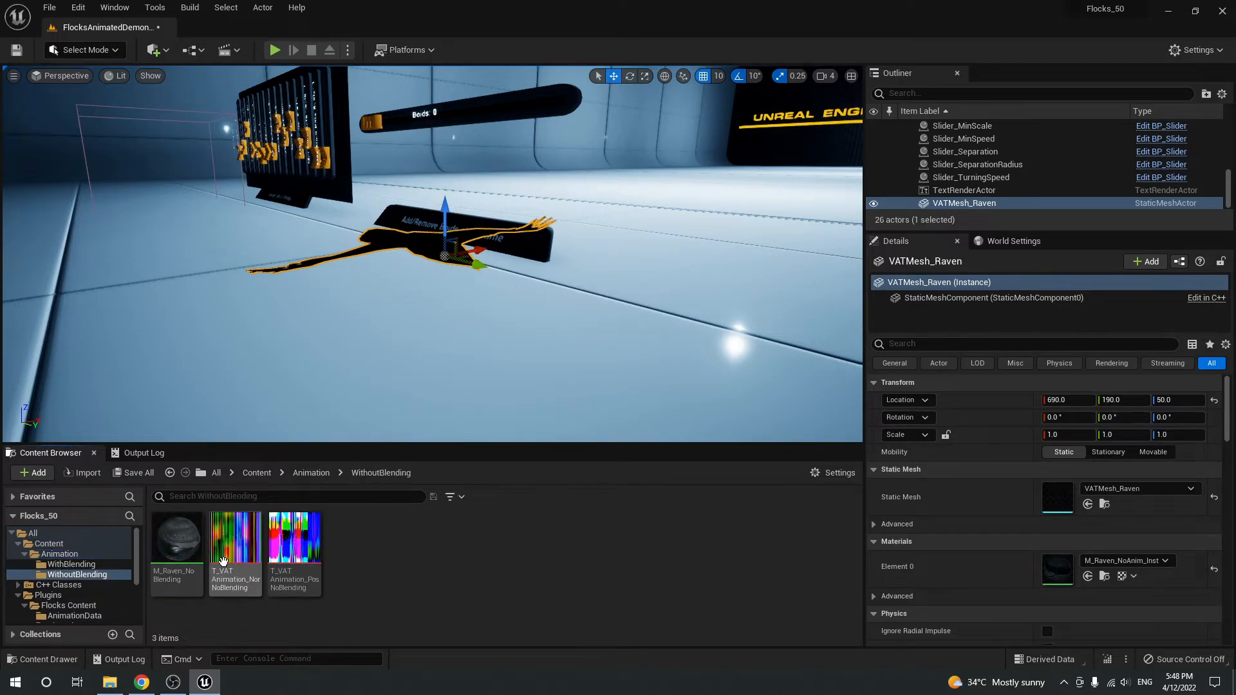
double_click(166, 559)
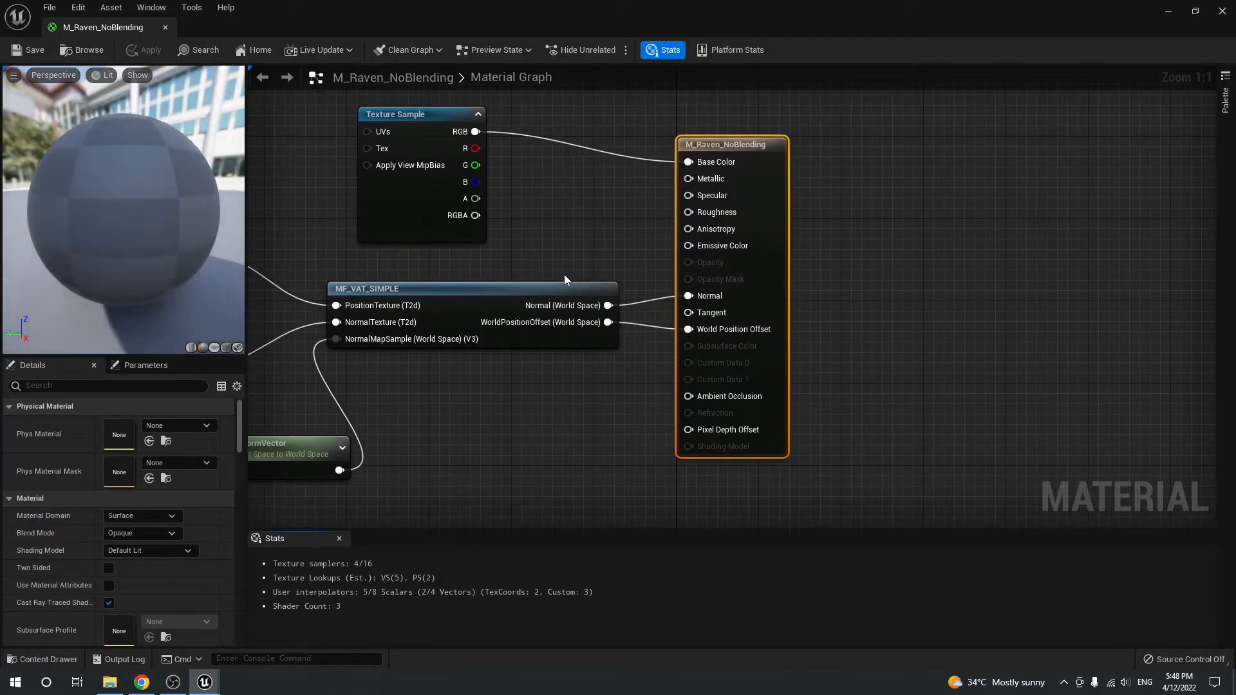
left_click_drag(558, 224, 371, 136)
right_click_drag(514, 219, 623, 282)
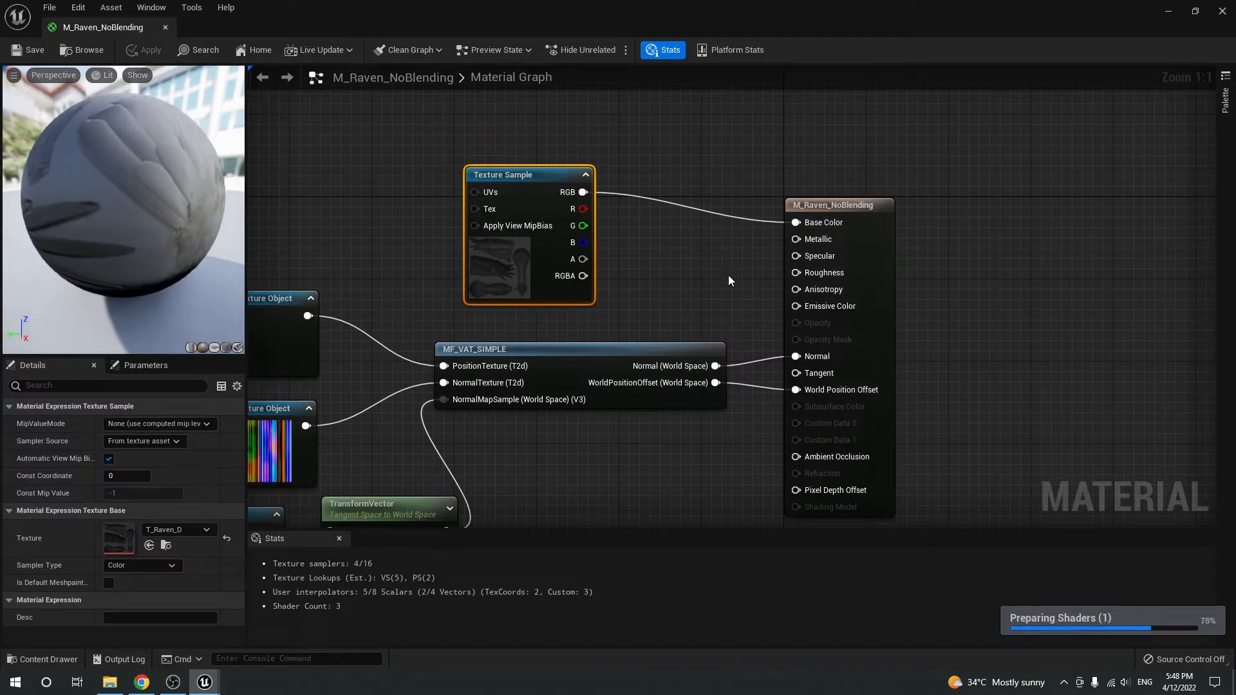
- Examine the position and normal Texture Object nodes and the MF_VAT_SIMPLE function node they feed
key("Home")
left_click(361, 204)
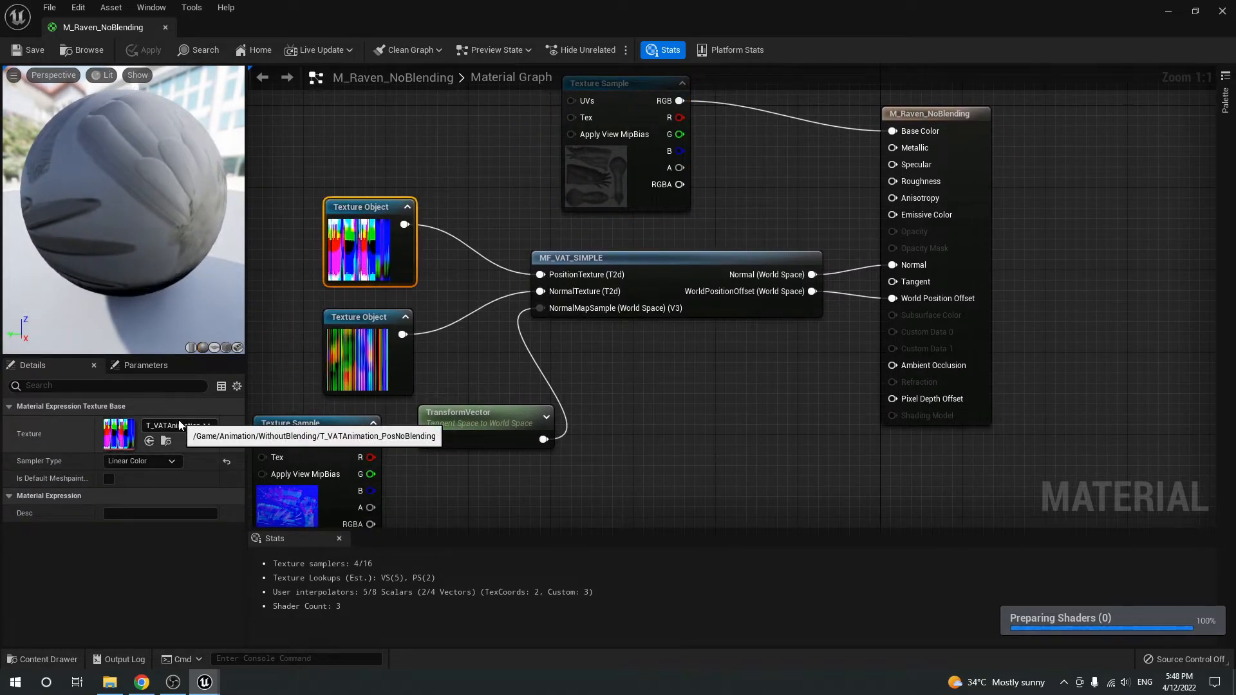
left_click(385, 365)
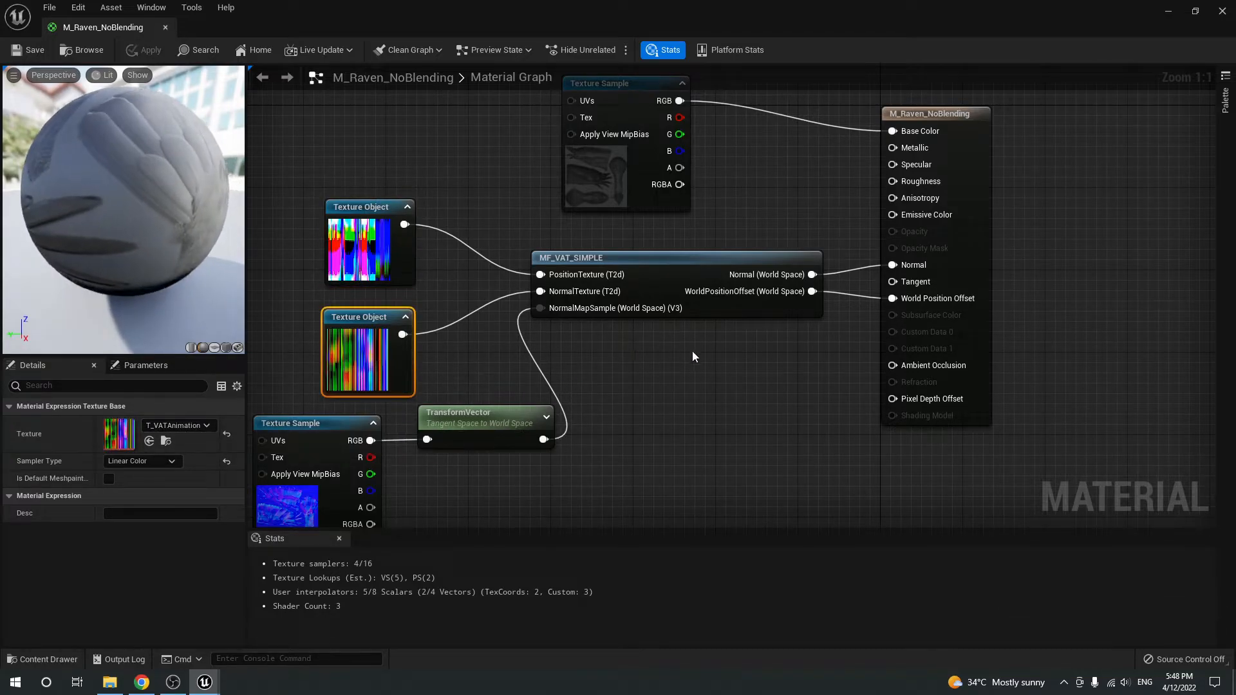
left_click(676, 299)
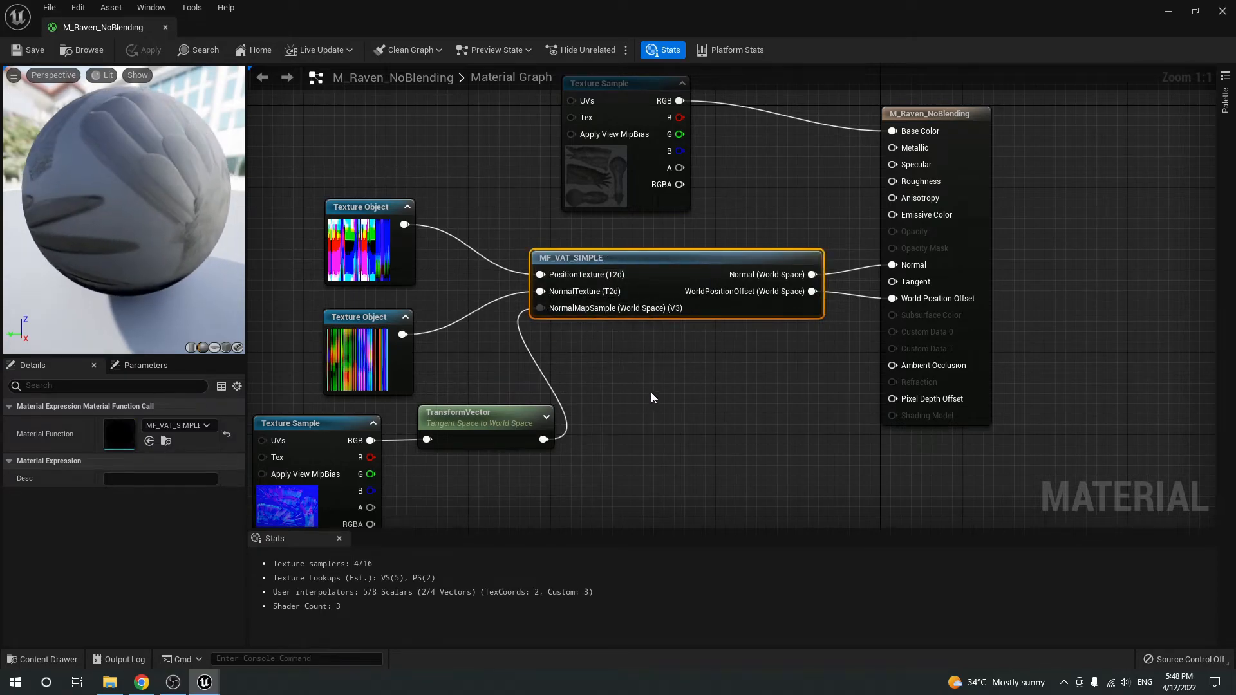
- Examine the T_Raven_N Texture Sample and the Tangent Space to World Space TransformVector feeding the NormalMapSample input
right_click_drag(639, 409, 740, 323)
left_click(412, 336)
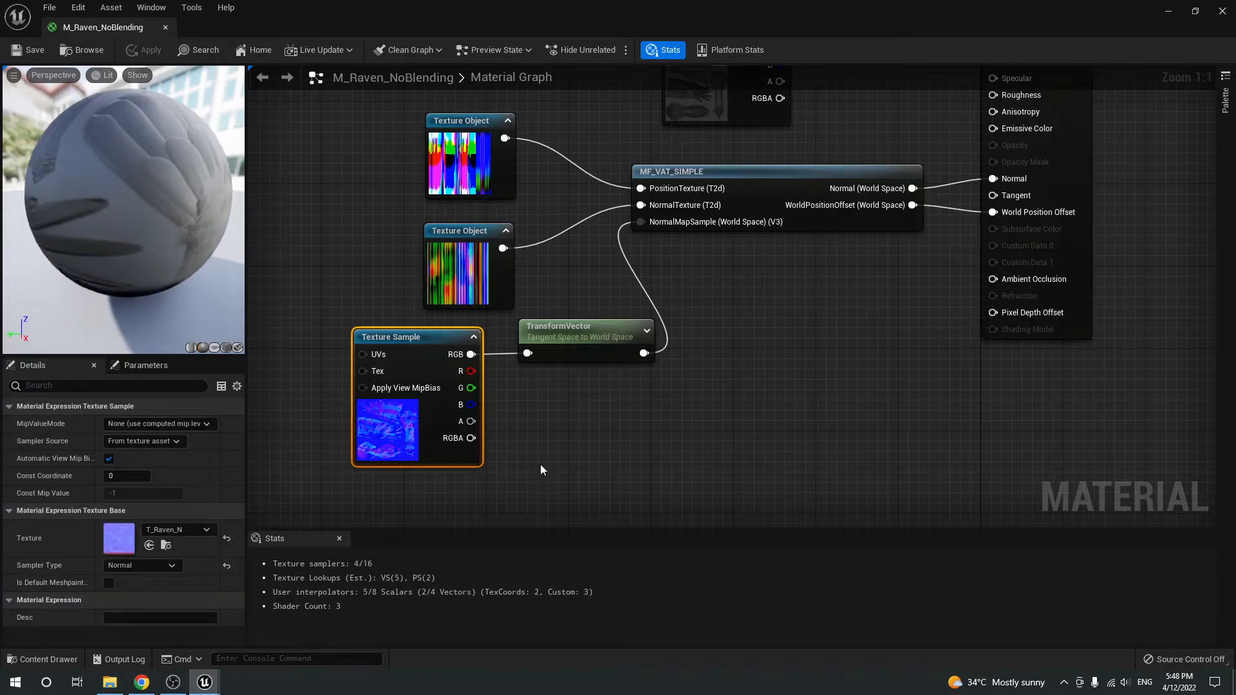
left_click_drag(657, 386, 599, 282)
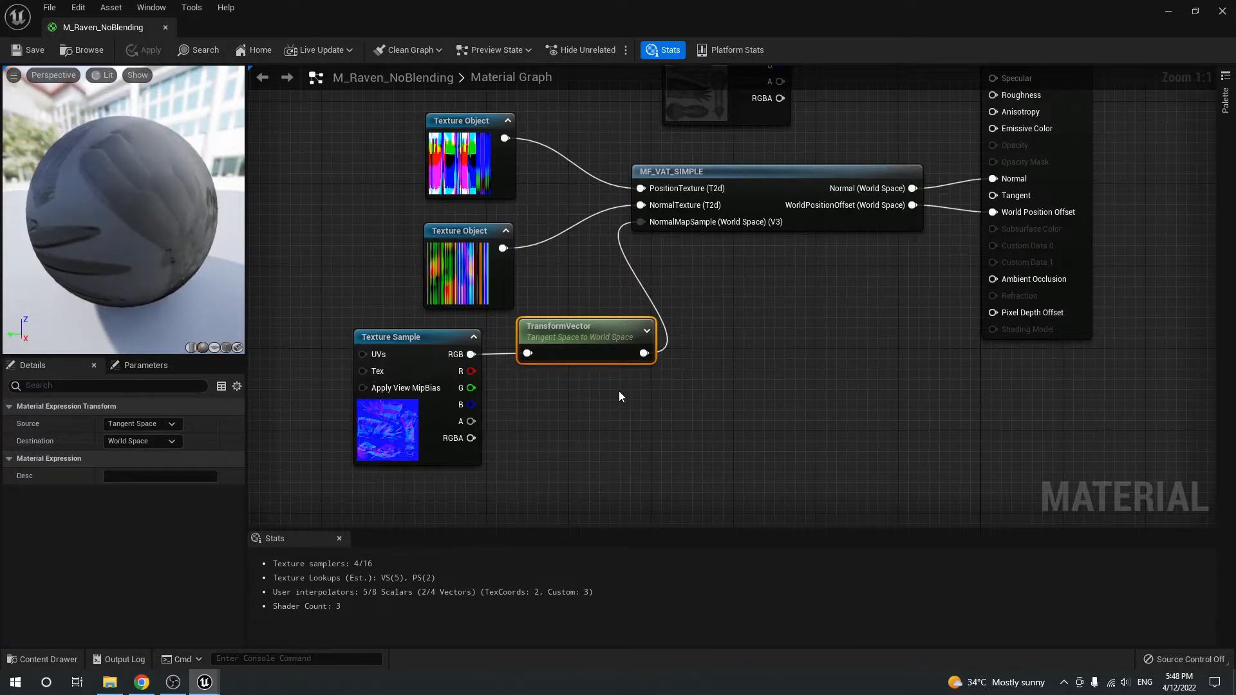
left_click(387, 421)
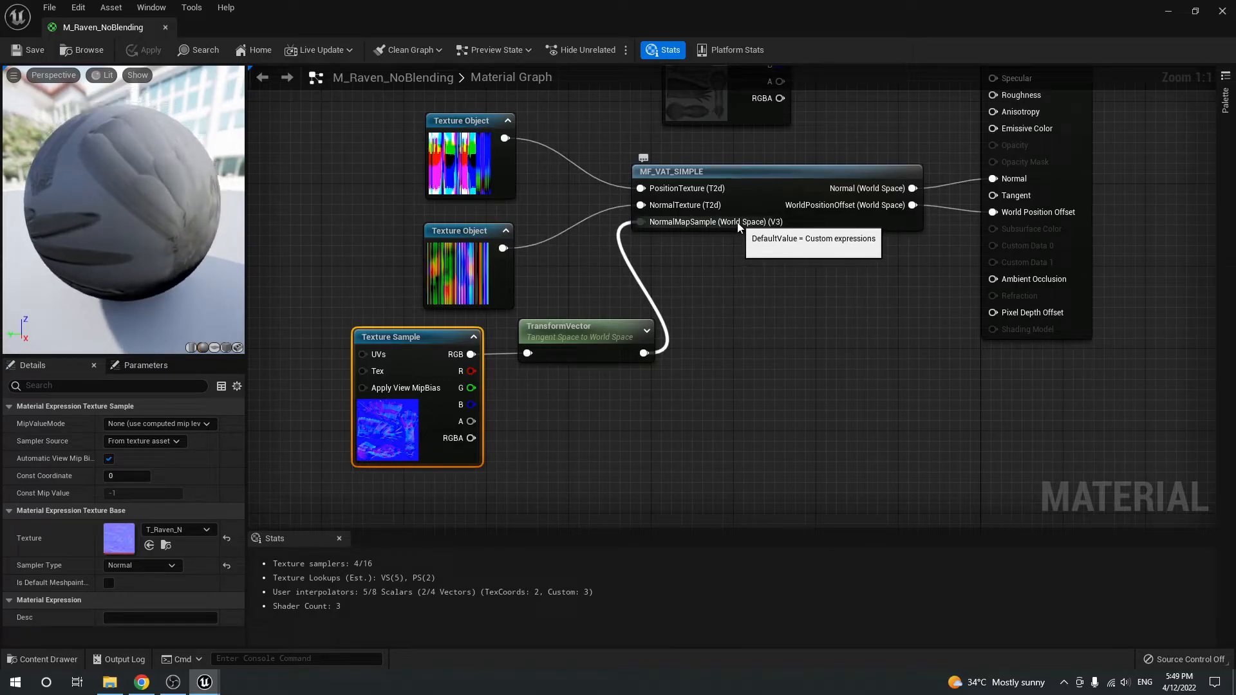
left_click_drag(675, 392, 653, 312)
right_click_drag(825, 283, 645, 428)
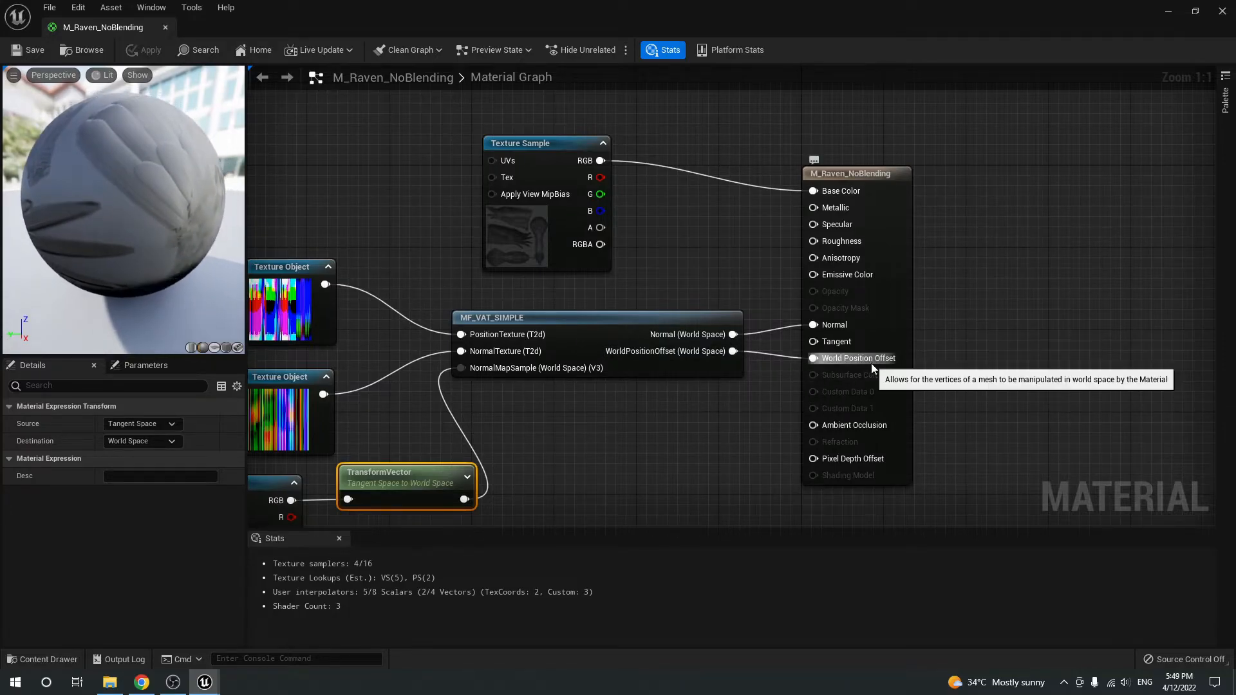
- Select the M_Raven_NoBlending result node and search its details for "tangent"
left_click(903, 314)
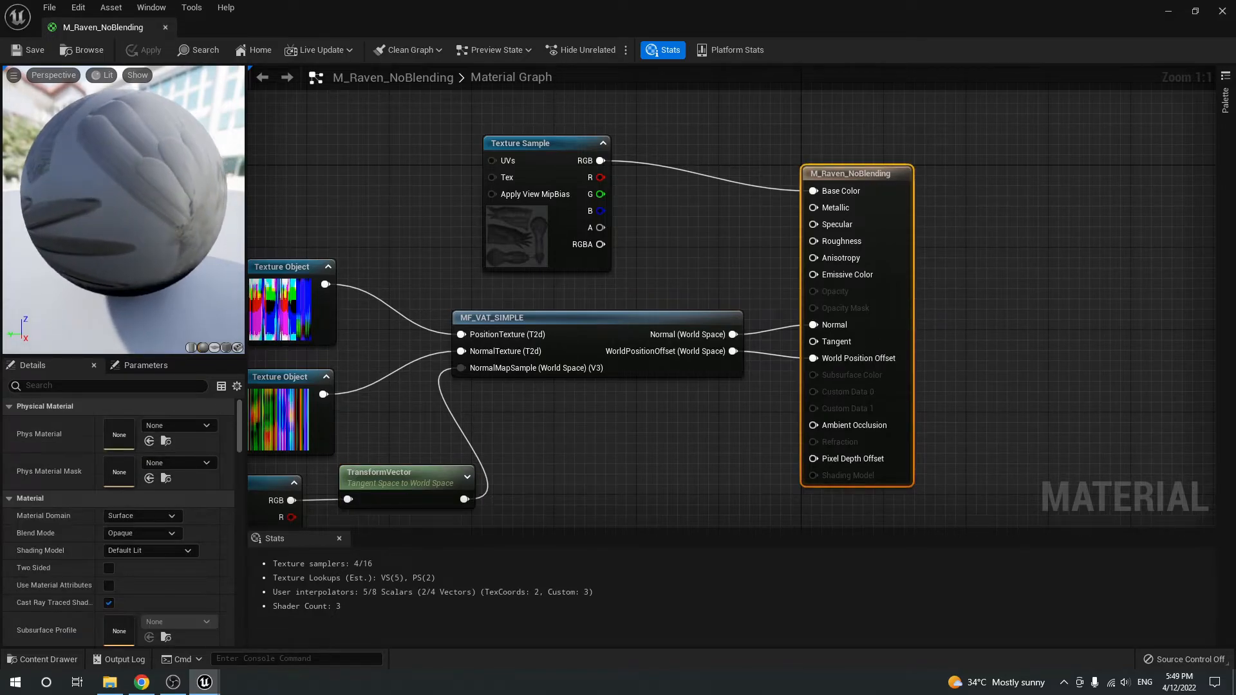
type("tange")
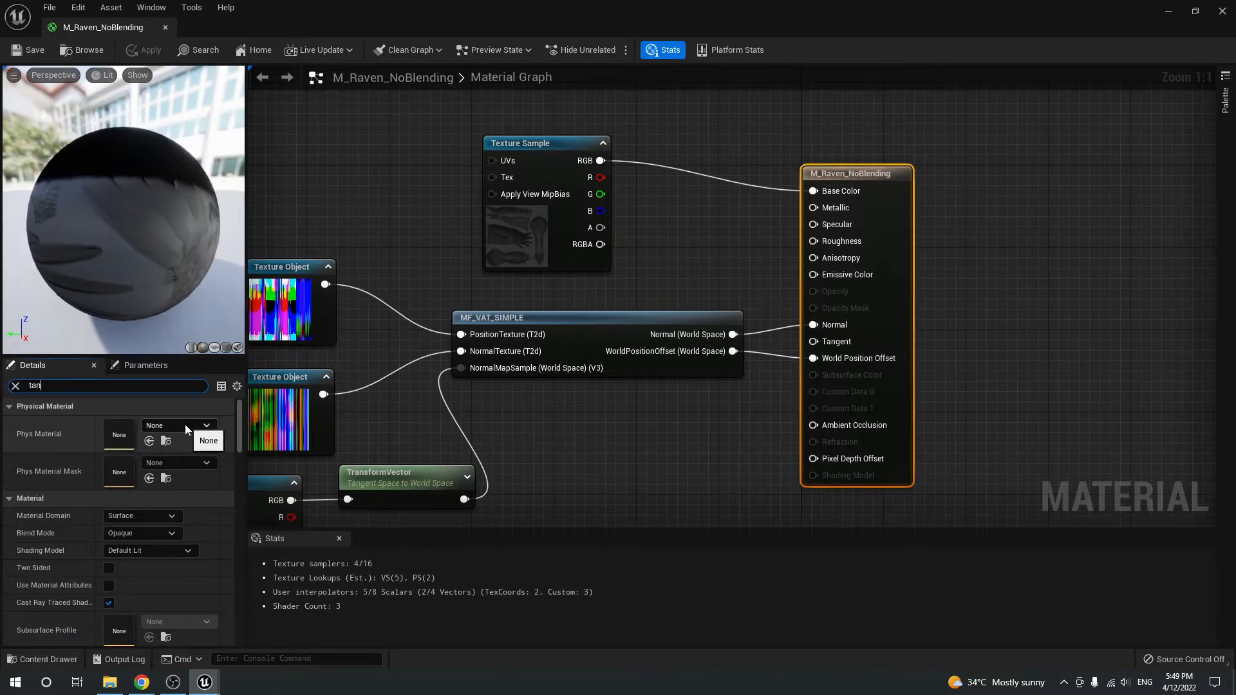
type("nt")
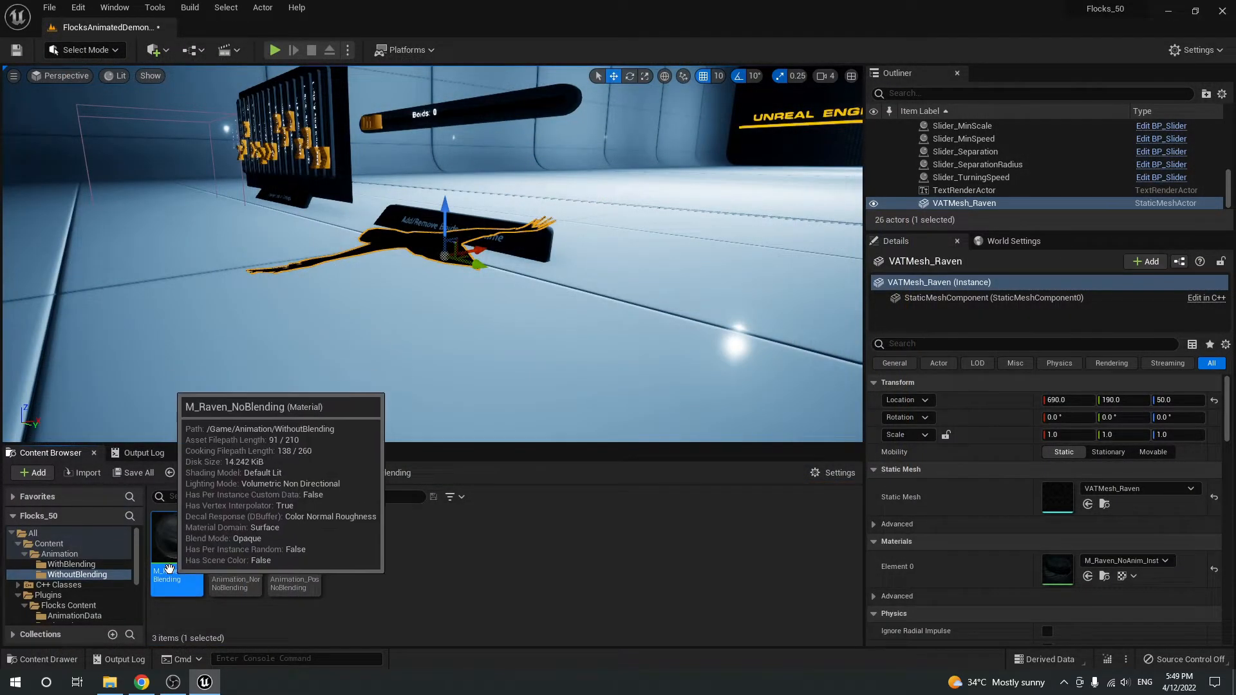
- Assign the M_Raven_NoBlending material to the raven mesh in the level and view its animation full screen from several angles
left_click_drag(168, 569, 1059, 569)
right_click_drag(328, 342, 372, 345)
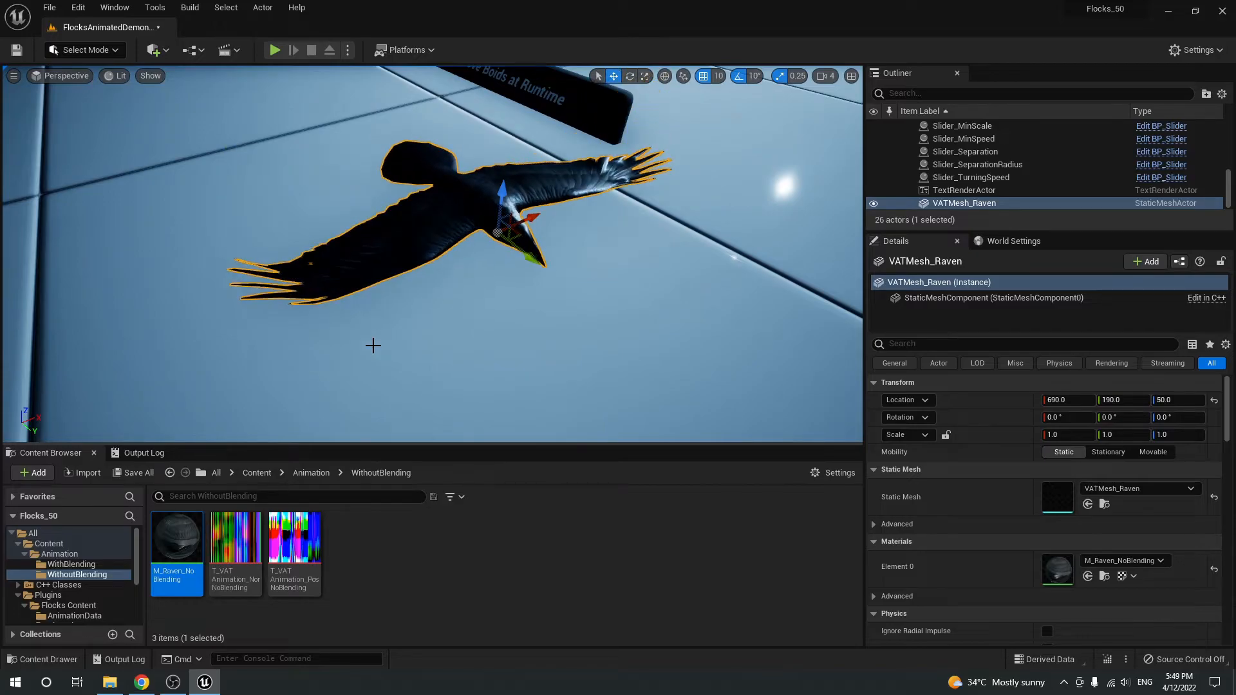
key("F11")
mouse_move(373, 345)
right_mouse_down()
mouse_move(373, 322)
mouse_move(373, 346)
right_mouse_up()
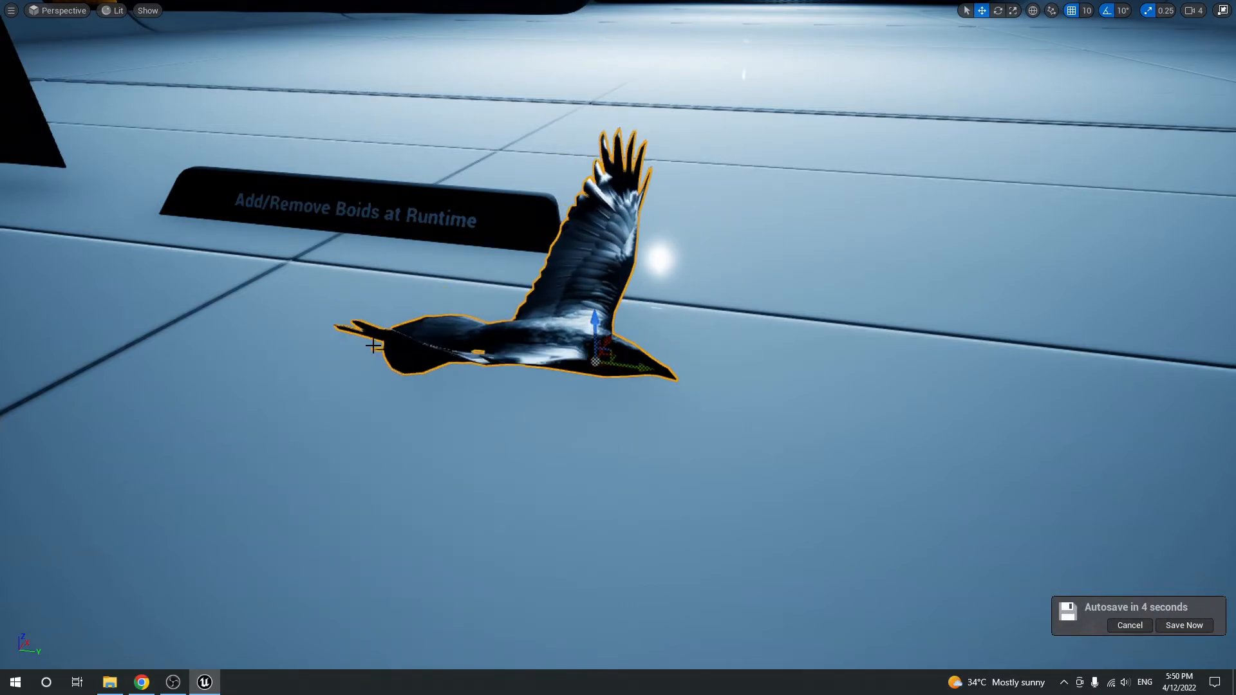
right_click_drag(373, 346, 280, 353)
key("d")
key("w")
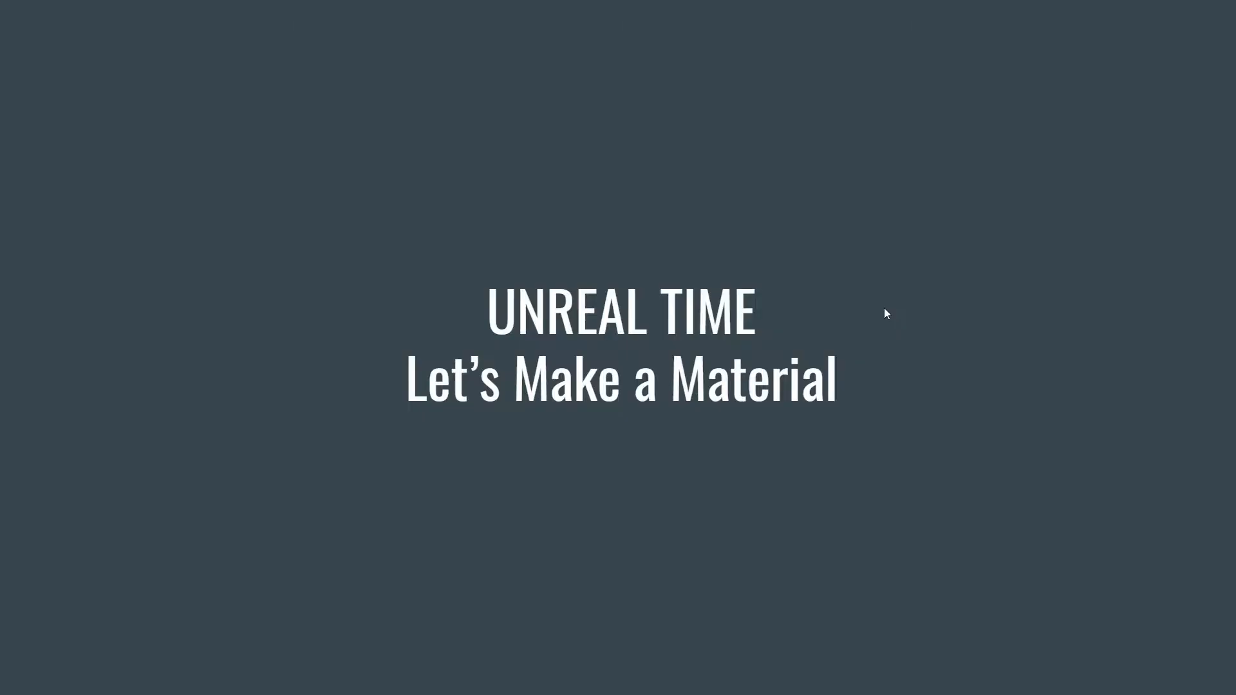
left_click(884, 310)
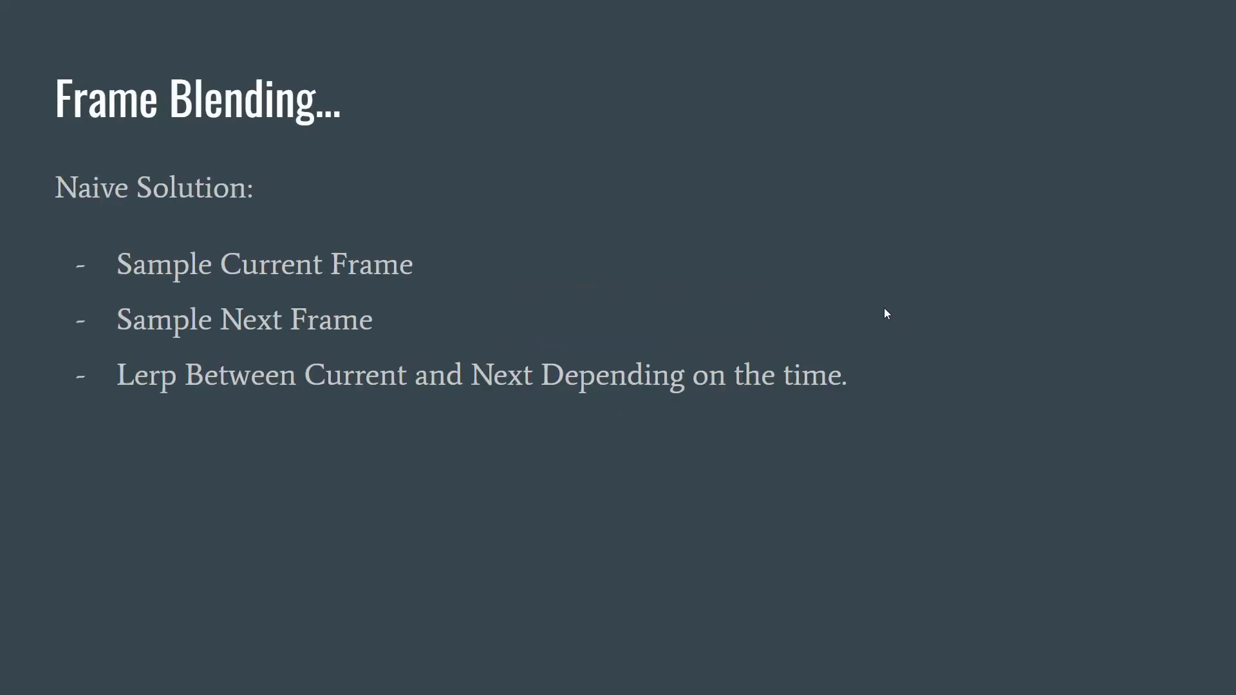
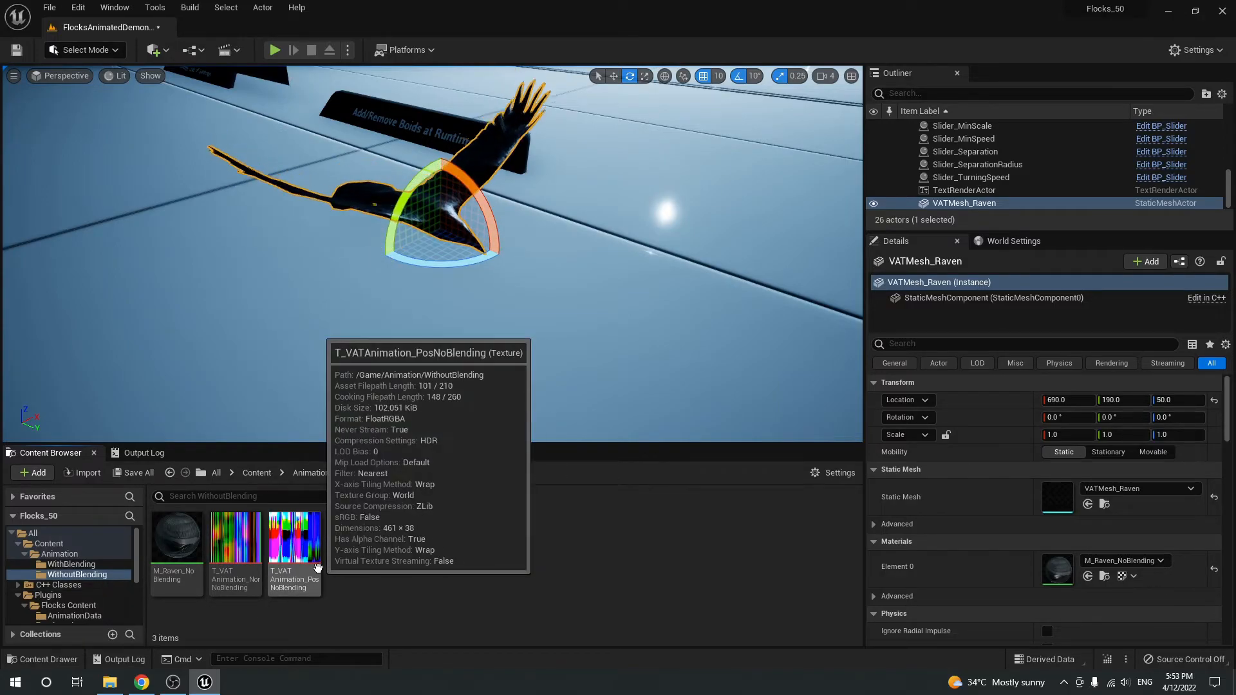
- Open the T_VATAnimation_PosNoBlending texture, examine its pixels close up, and return to the level
double_click(318, 566)
scroll(569, 372, "up", 10)
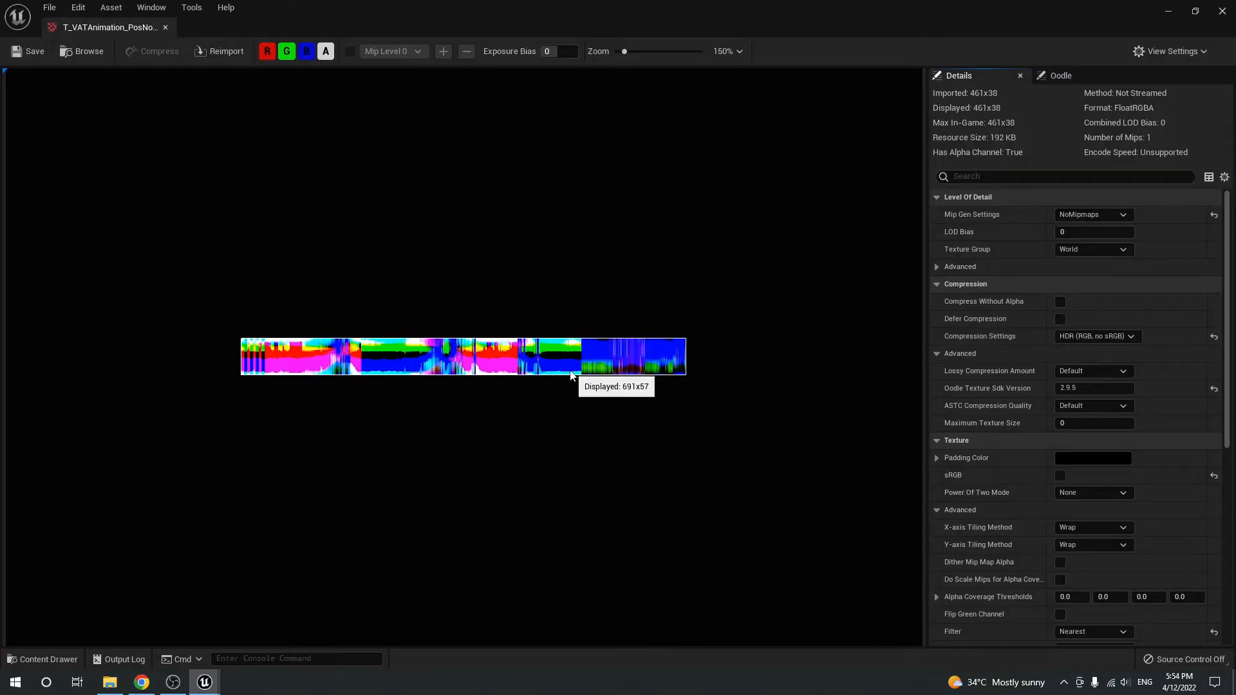
scroll(582, 365, "up", 6)
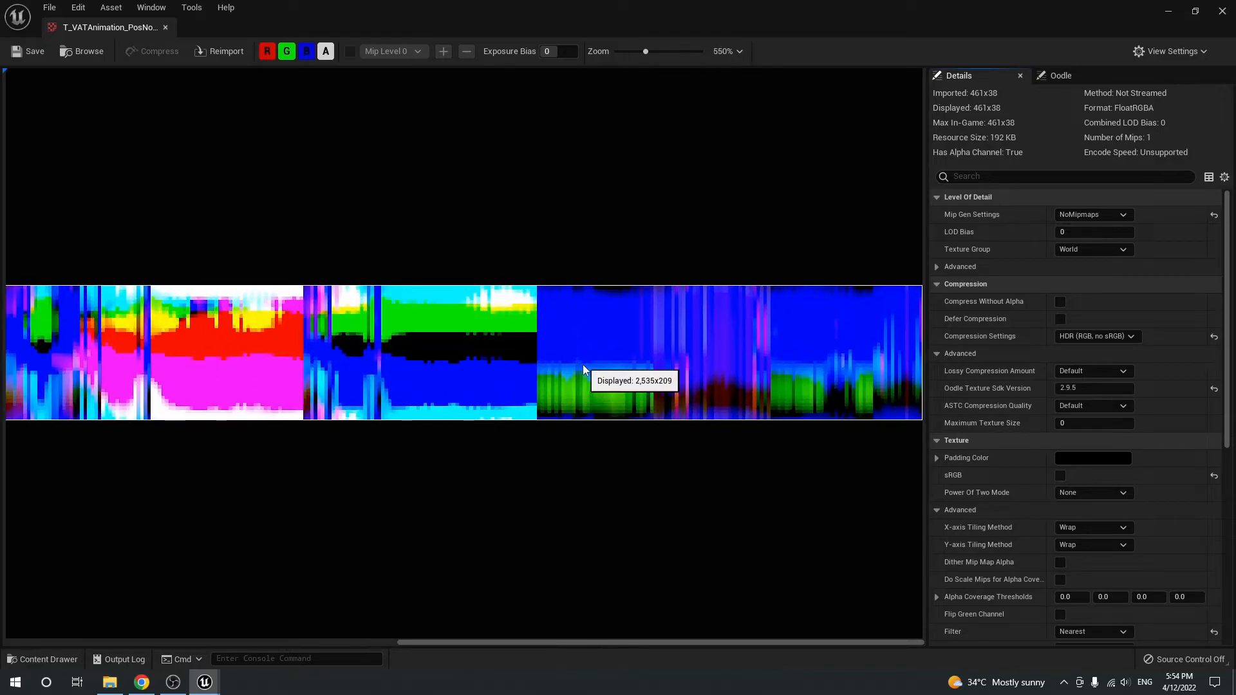
scroll(399, 373, "up", 2)
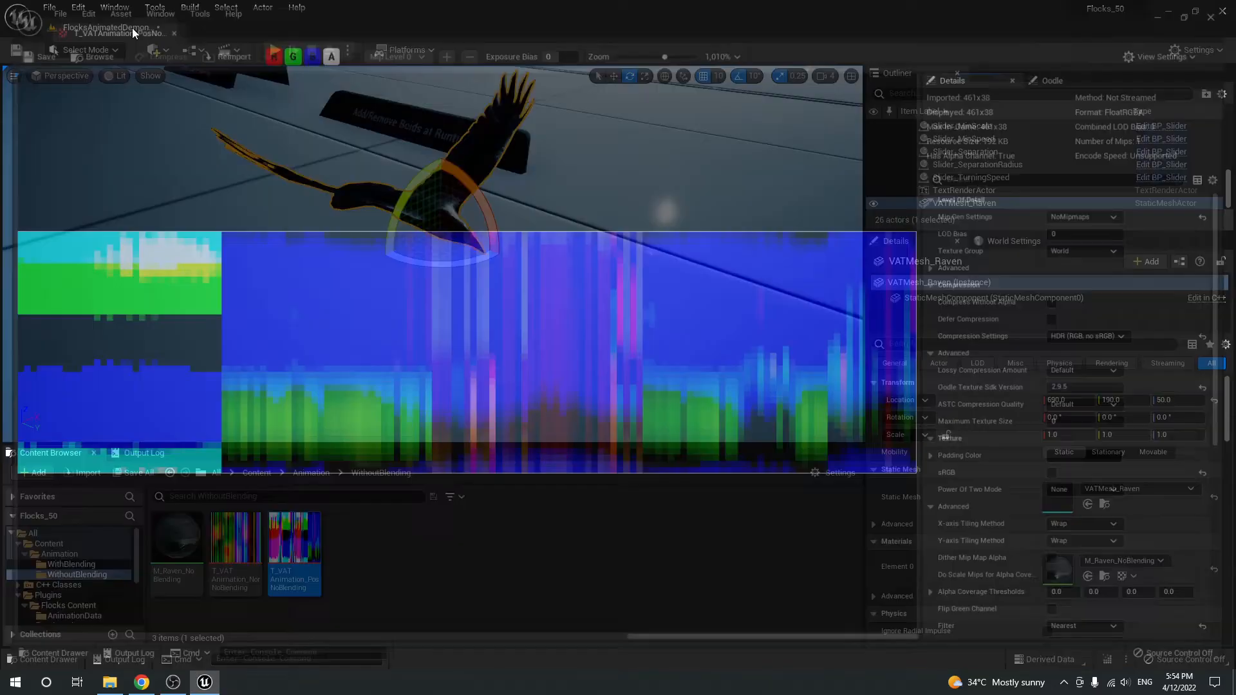
key("ctrl+b")
- Open the T_VATAnimation_PosWithBlending texture from the WithBlending folder and examine its pixels close up
left_click(70, 564)
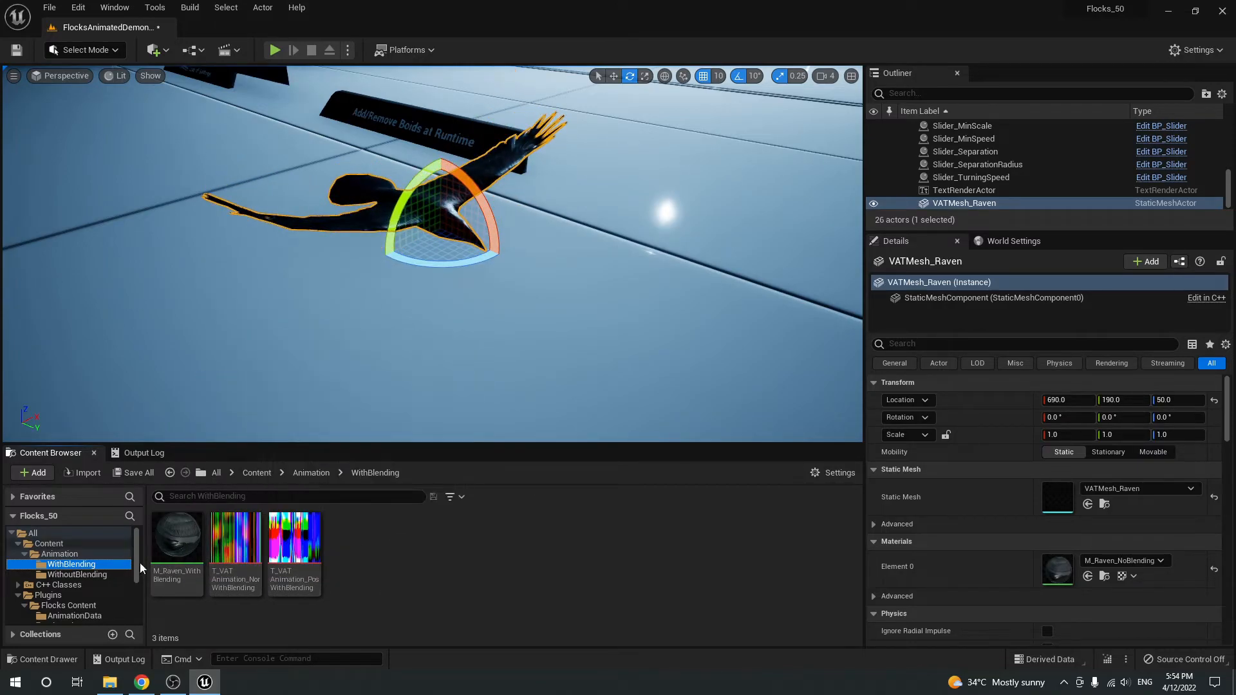
left_click(303, 551)
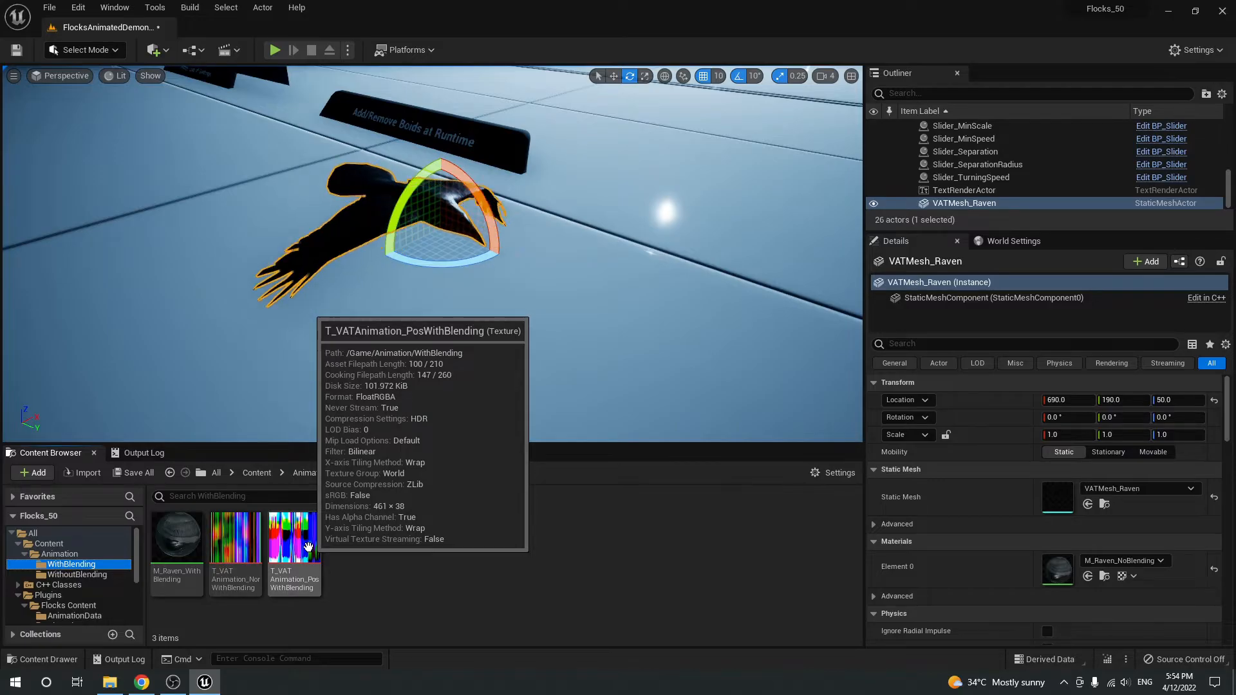
double_click(309, 550)
scroll(574, 322, "up", 5)
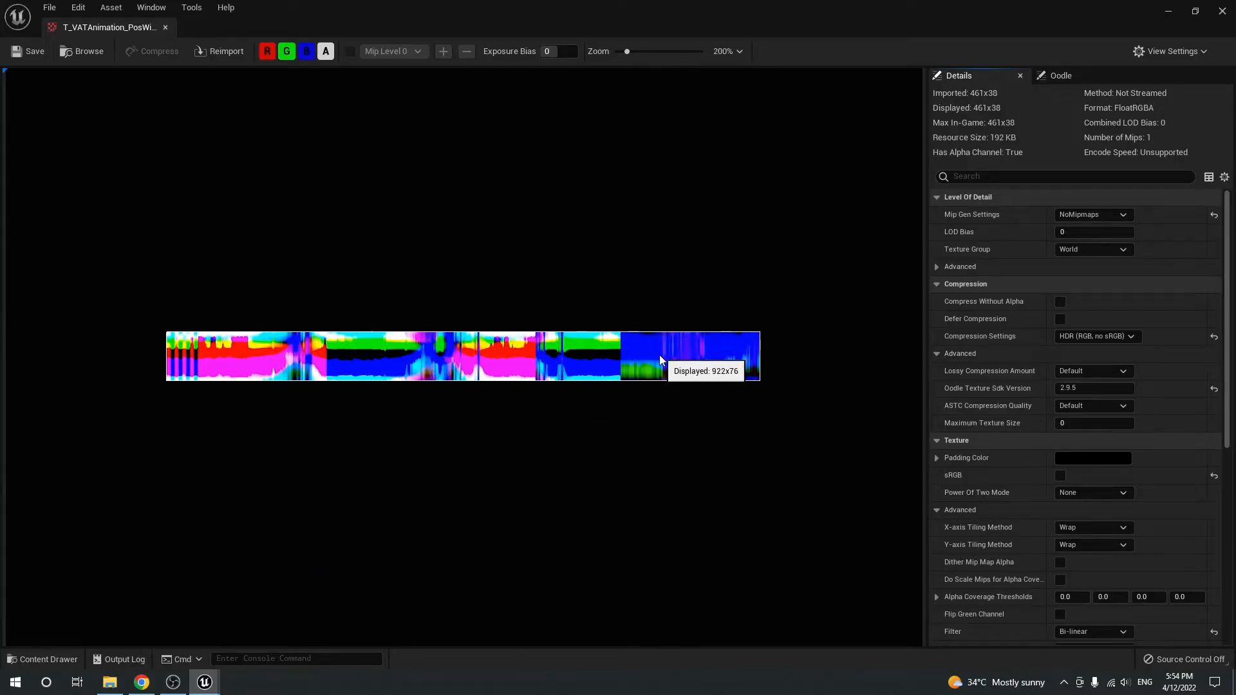
scroll(620, 364, "up", 6)
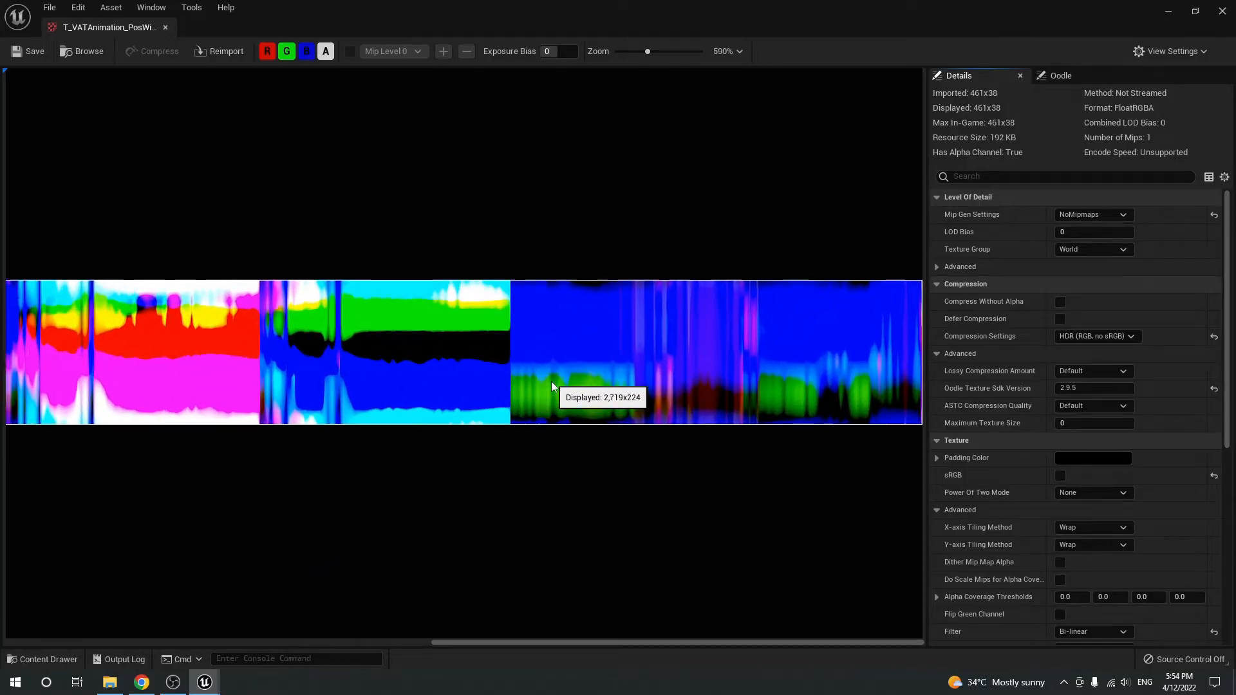
scroll(492, 388, "up", 3)
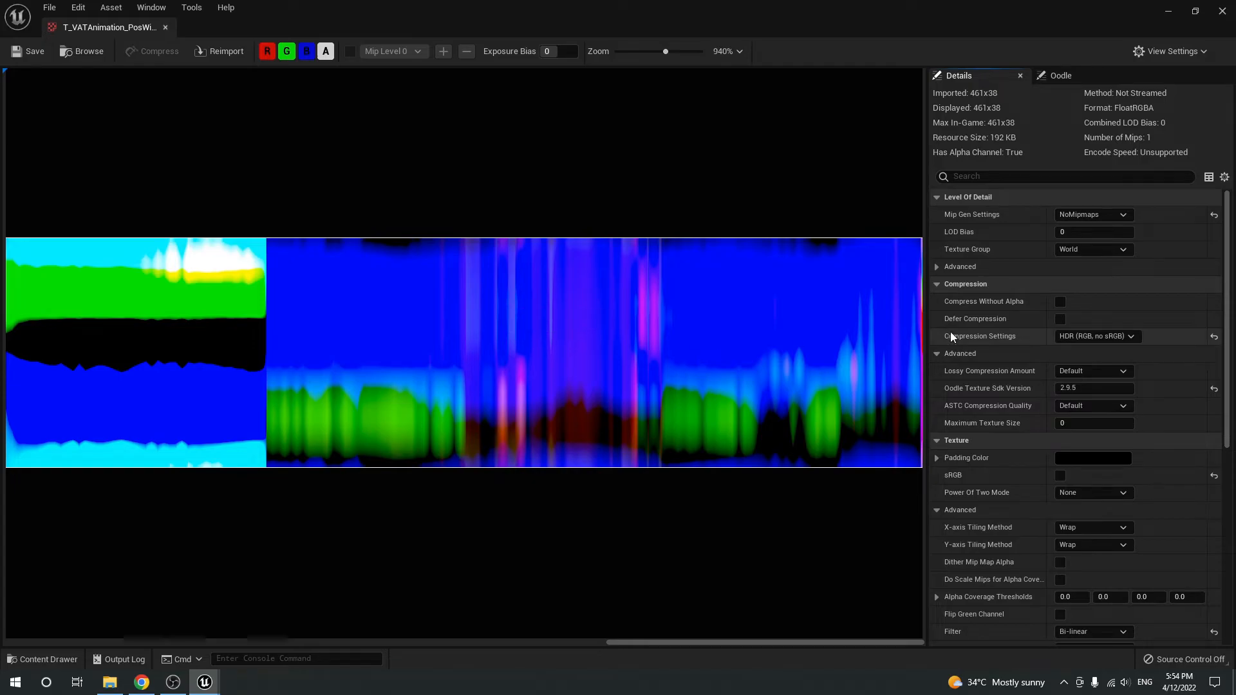
- Try the Nearest filter on the position texture, restore Bi-linear, and close the texture
scroll(1157, 425, "down", 6)
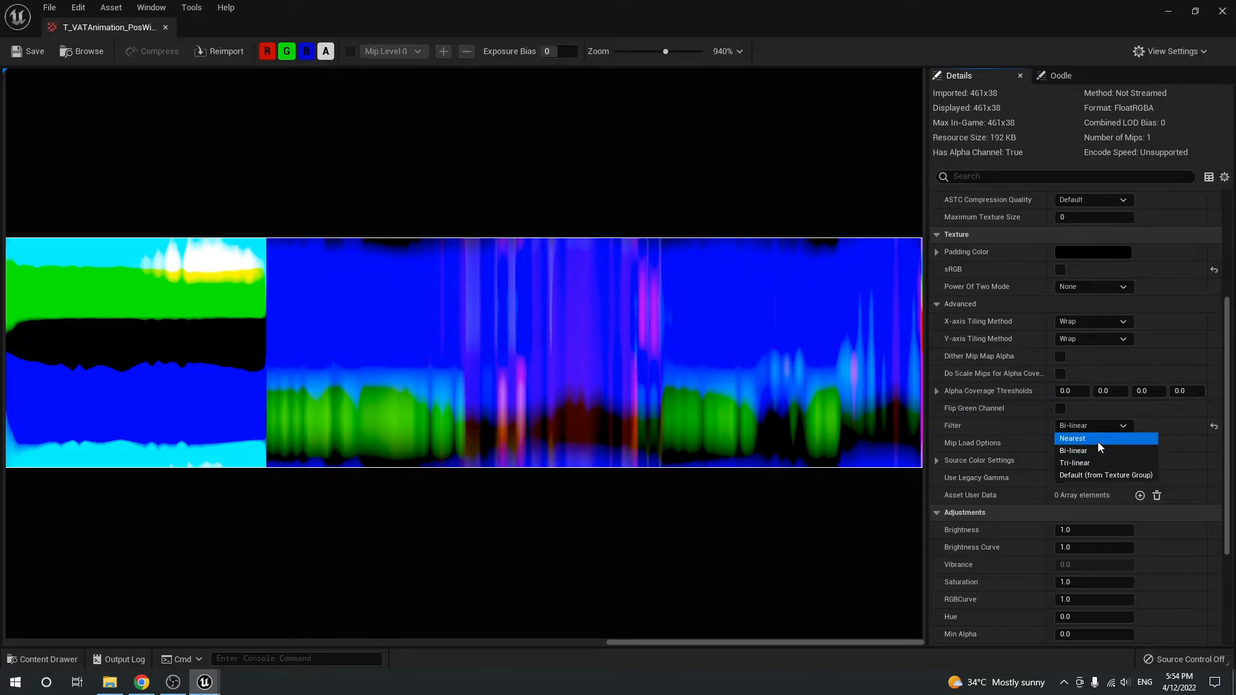
left_click(1097, 439)
left_click(1095, 424)
left_click(1092, 450)
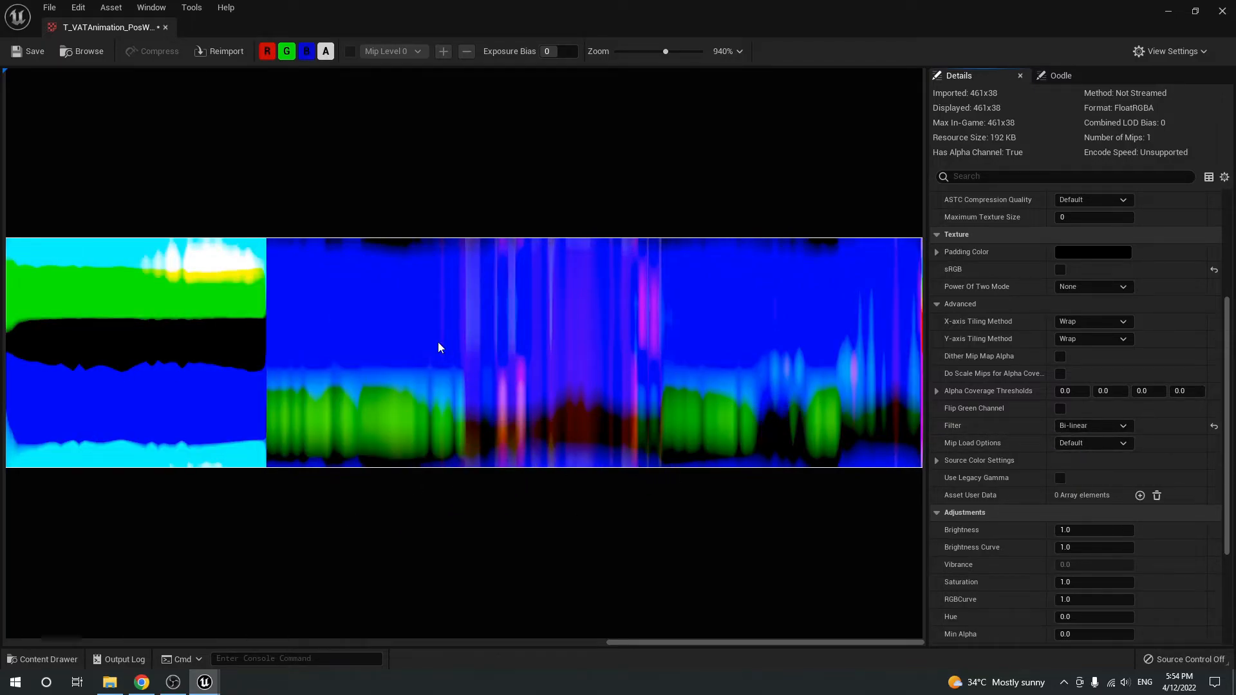
middle_click(136, 31)
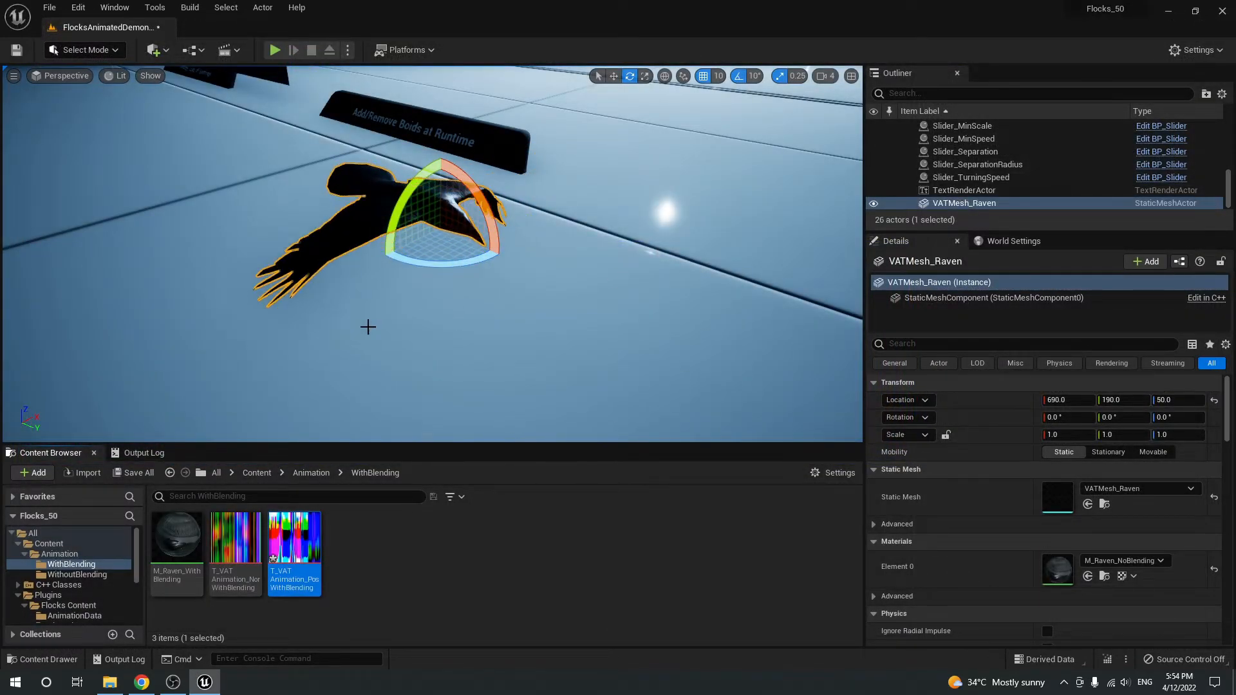
- Duplicate the raven mesh and move the copy along the Y axis to 300, in front of the original
key("s")
right_click_drag(382, 328, 513, 313)
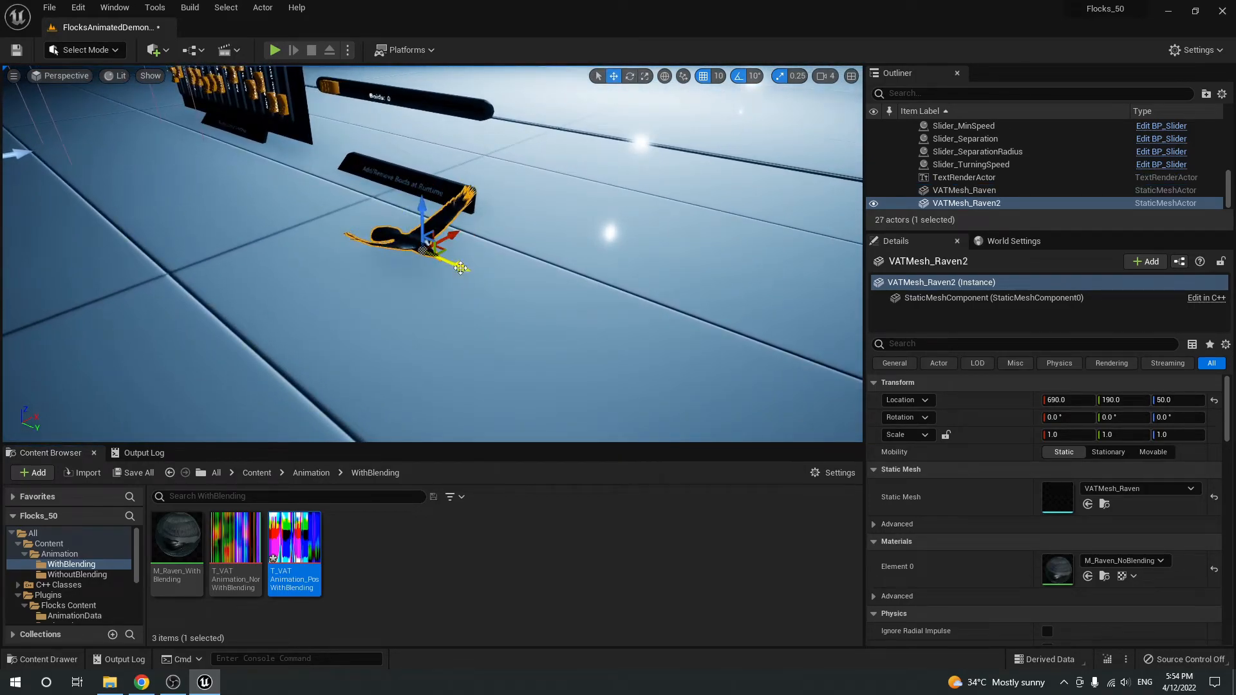
left_click_drag(509, 292, 594, 318)
right_click_drag(590, 340, 561, 335)
key("w")
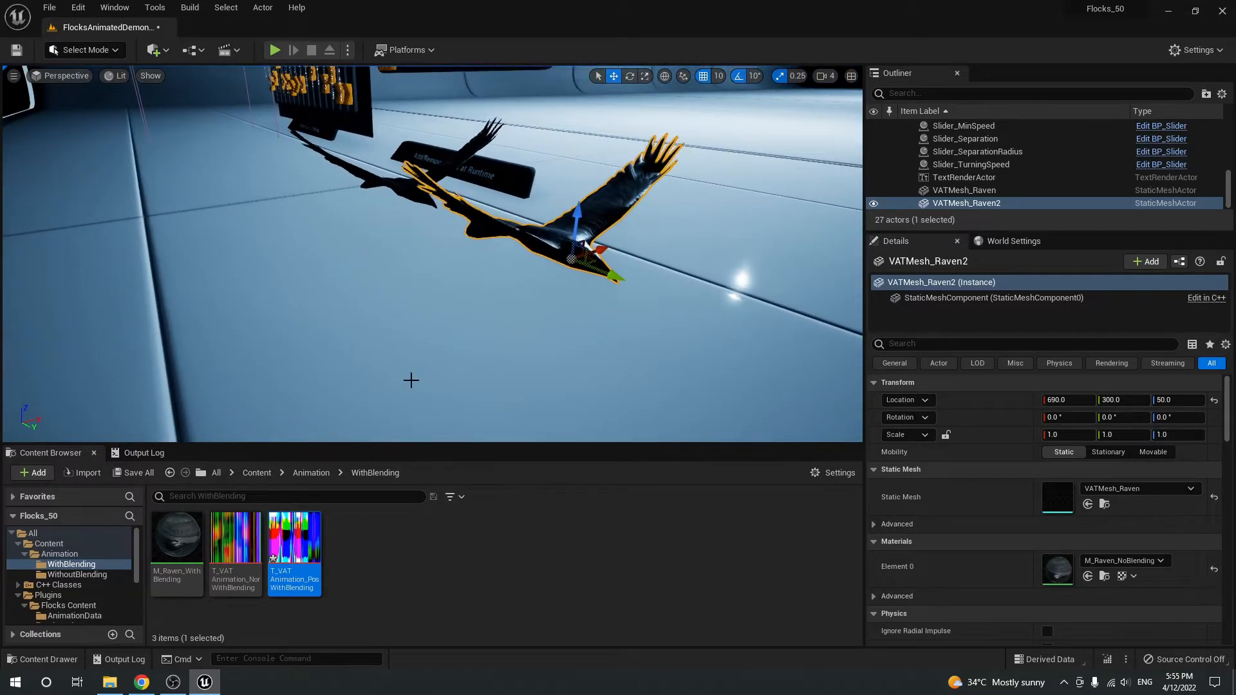
- Inspect the position Texture Object in the M_Raven_WithBlending material and assign this material to the duplicated raven
double_click(177, 538)
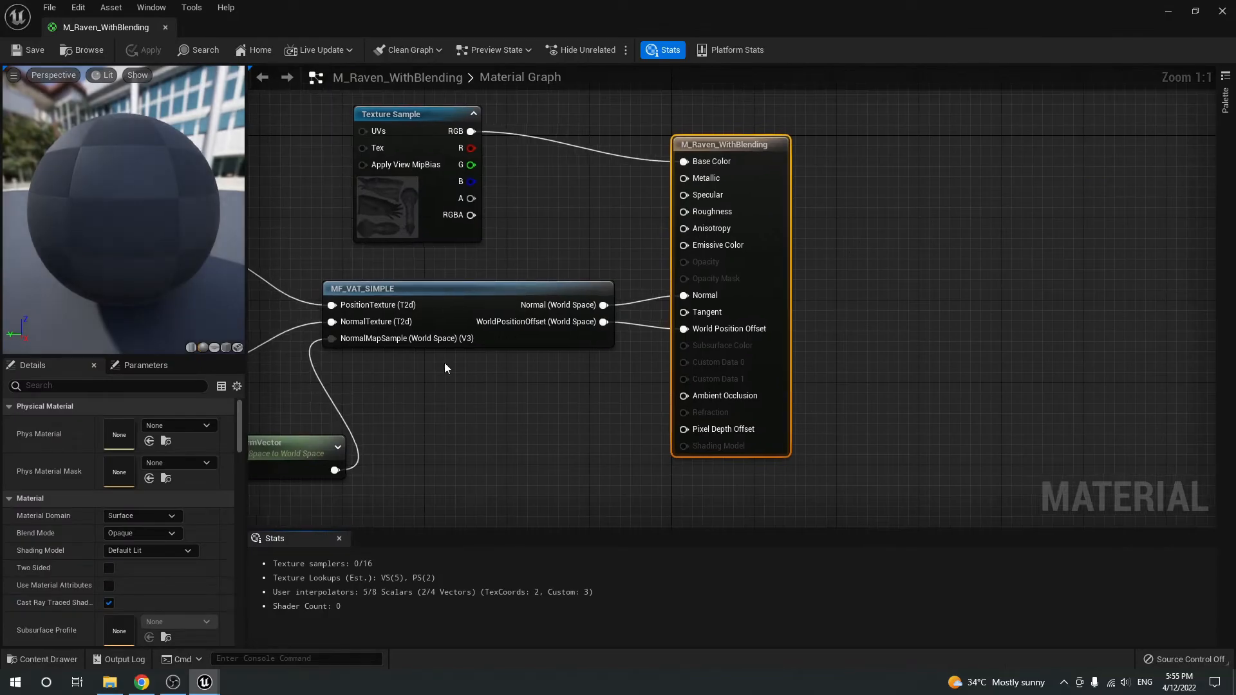
left_click(506, 237)
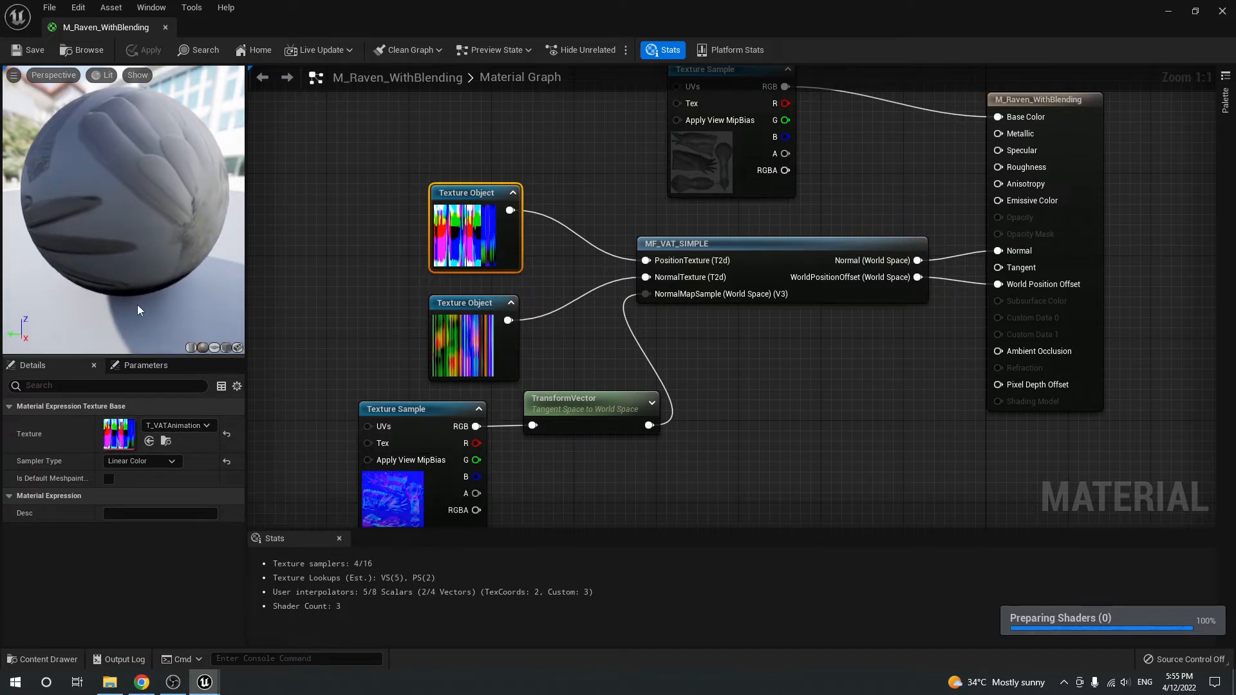
left_click(166, 28)
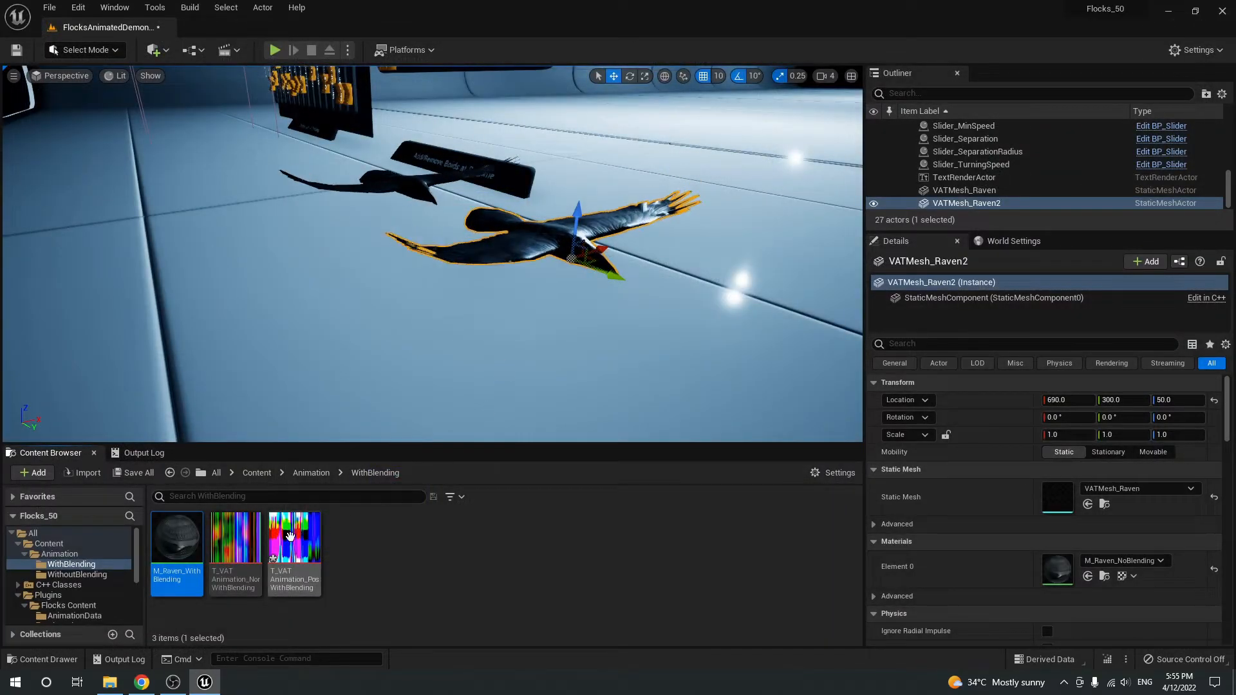
left_click_drag(177, 547, 934, 536)
left_click_drag(1091, 576, 1065, 578)
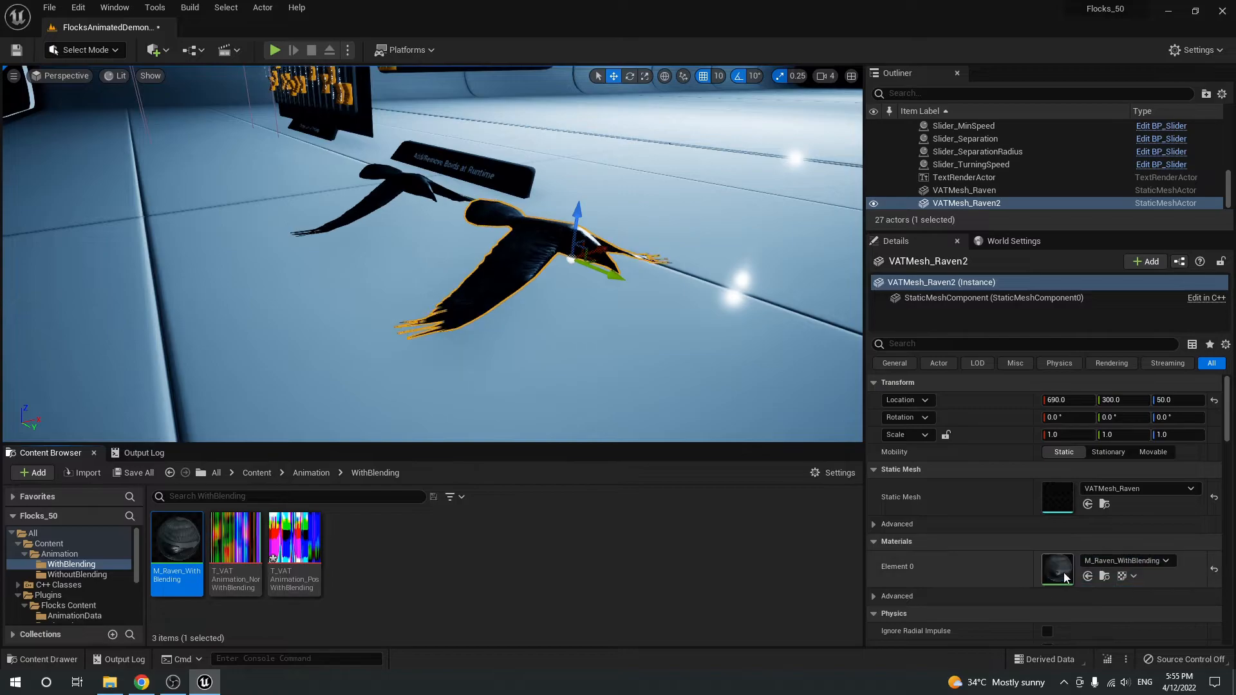
- Compare the wing animation of the blended and non-blended ravens full screen from several viewpoints
left_click(639, 331)
key("F11")
key("d")
right_click_drag(640, 331, 592, 332)
key("w")
right_click_drag(709, 419, 731, 416)
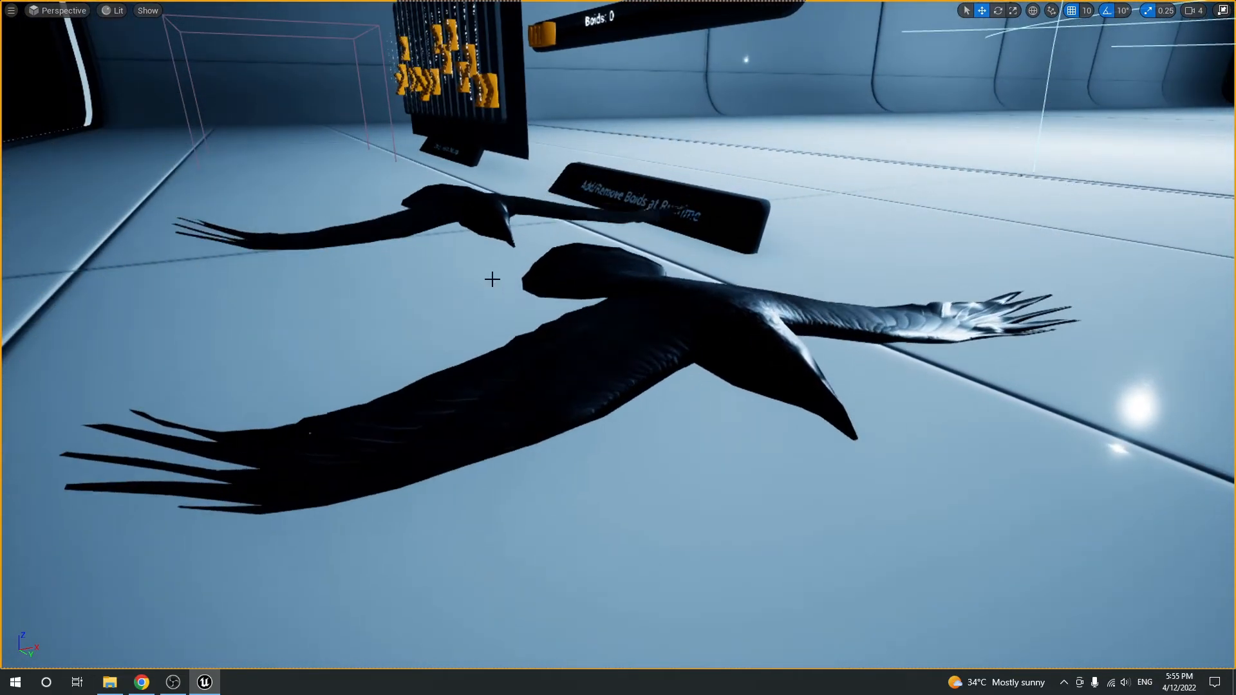
key("a")
right_click_drag(160, 486, 231, 489)
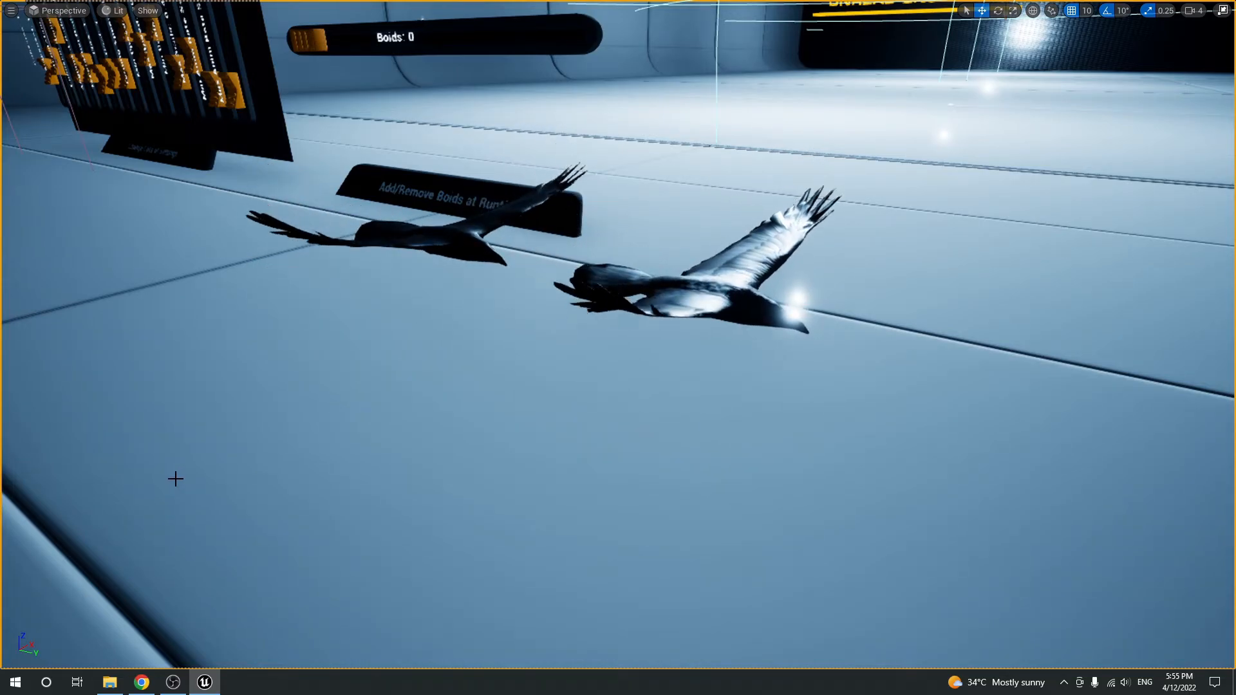
- Delete both raven static meshes from the level
left_click(681, 291)
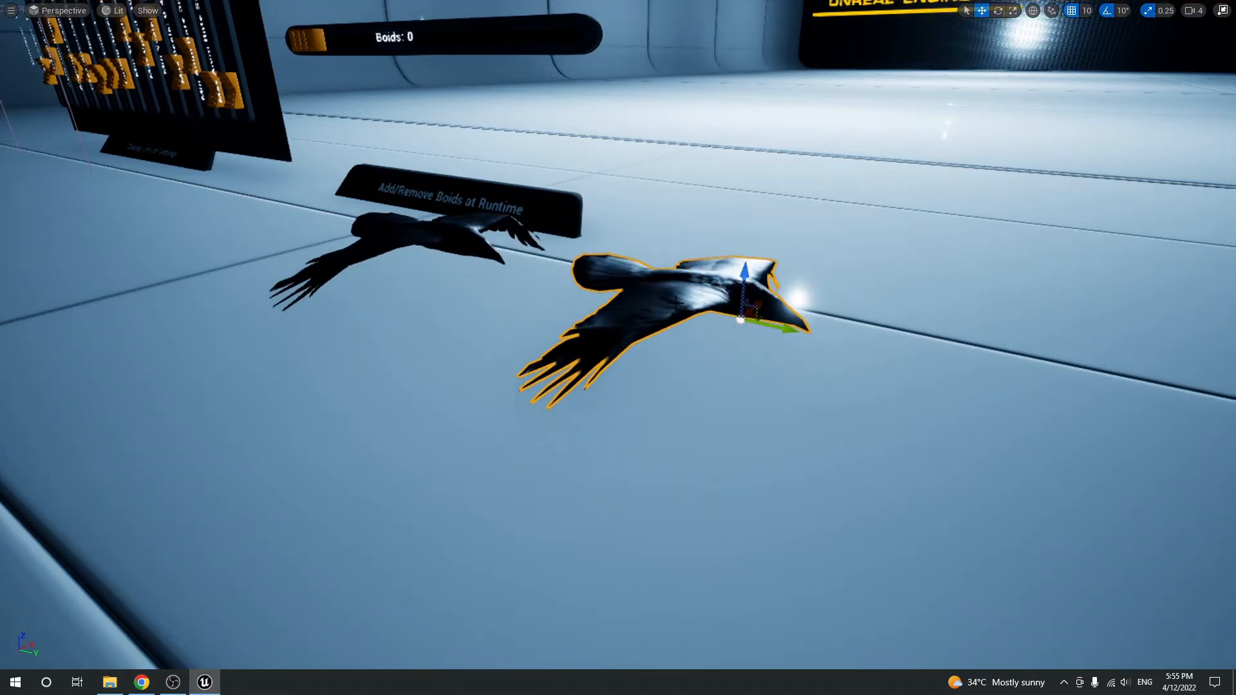
key("f")
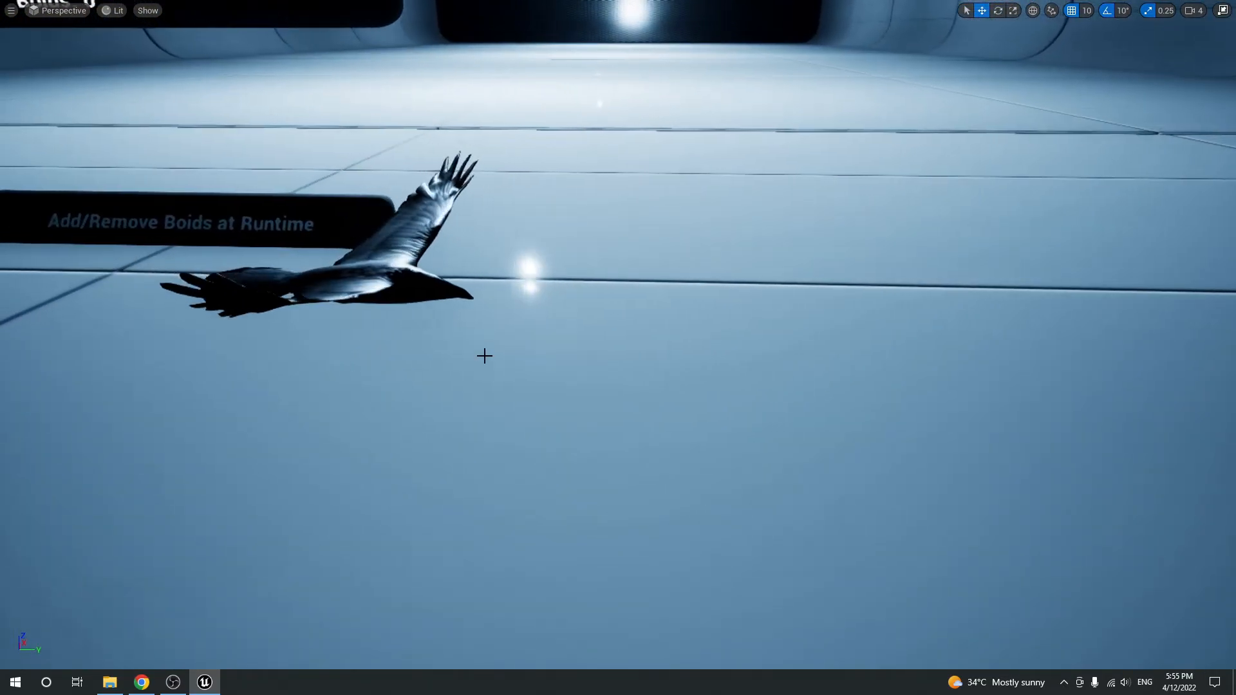
key("Delete")
- Leave the full-screen viewport and start playing the flocks demonstration level in the editor
right_click_drag(478, 318, 424, 258)
key("F11")
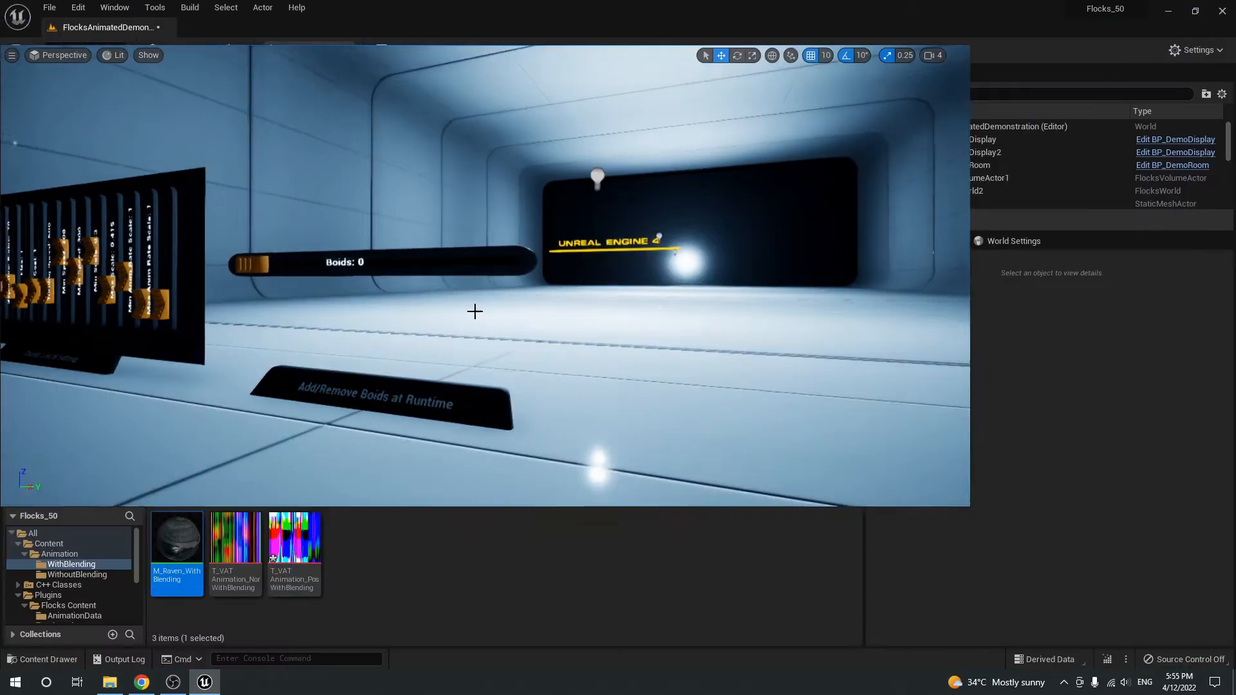
left_click(274, 50)
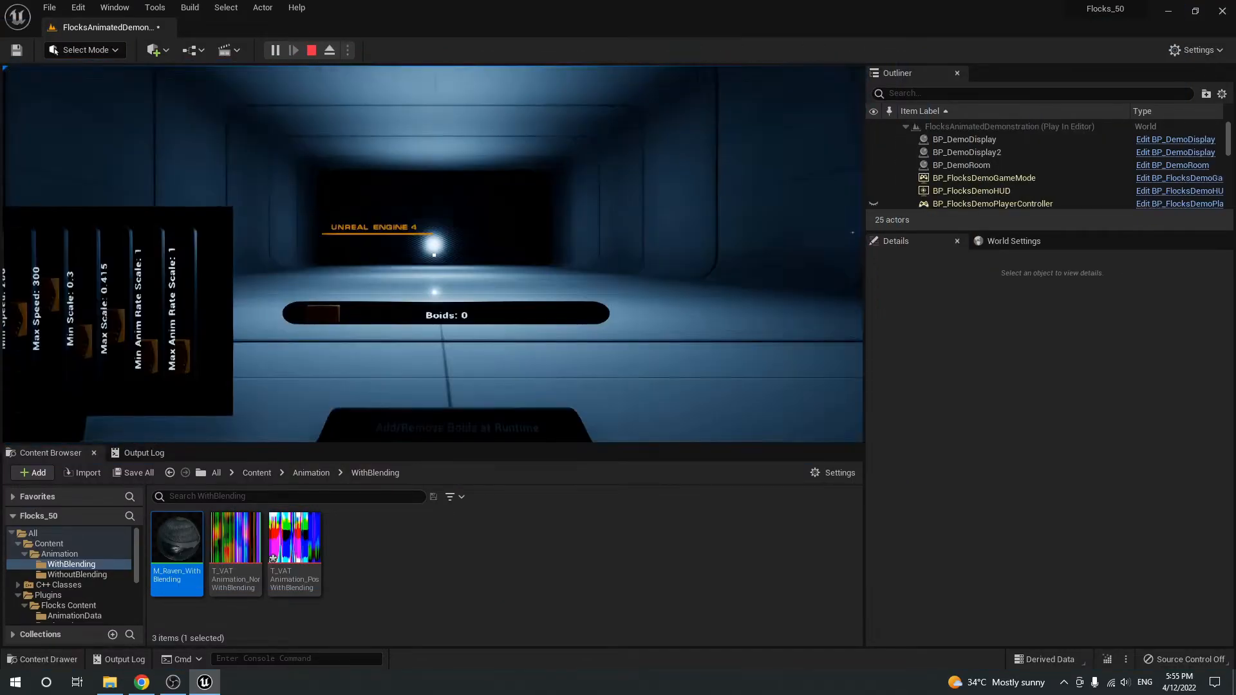
- Show the running level full screen and display the frame rate counter with the console command stat fps
key("F11")
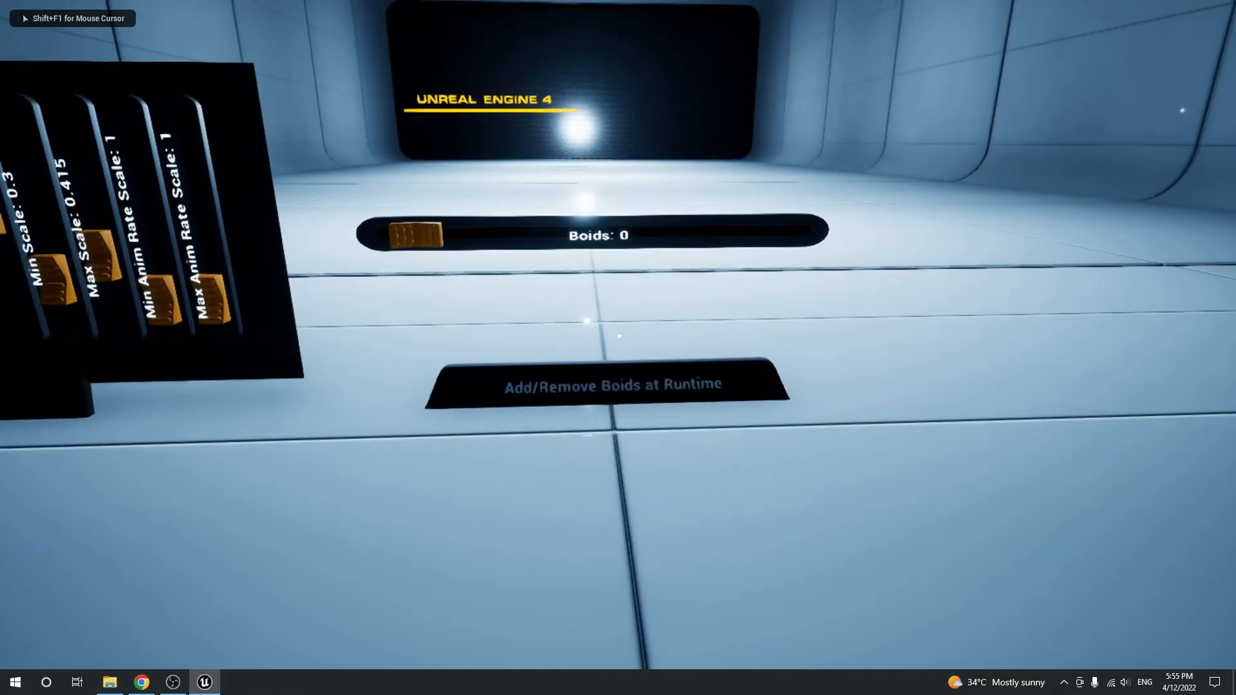
key("grave")
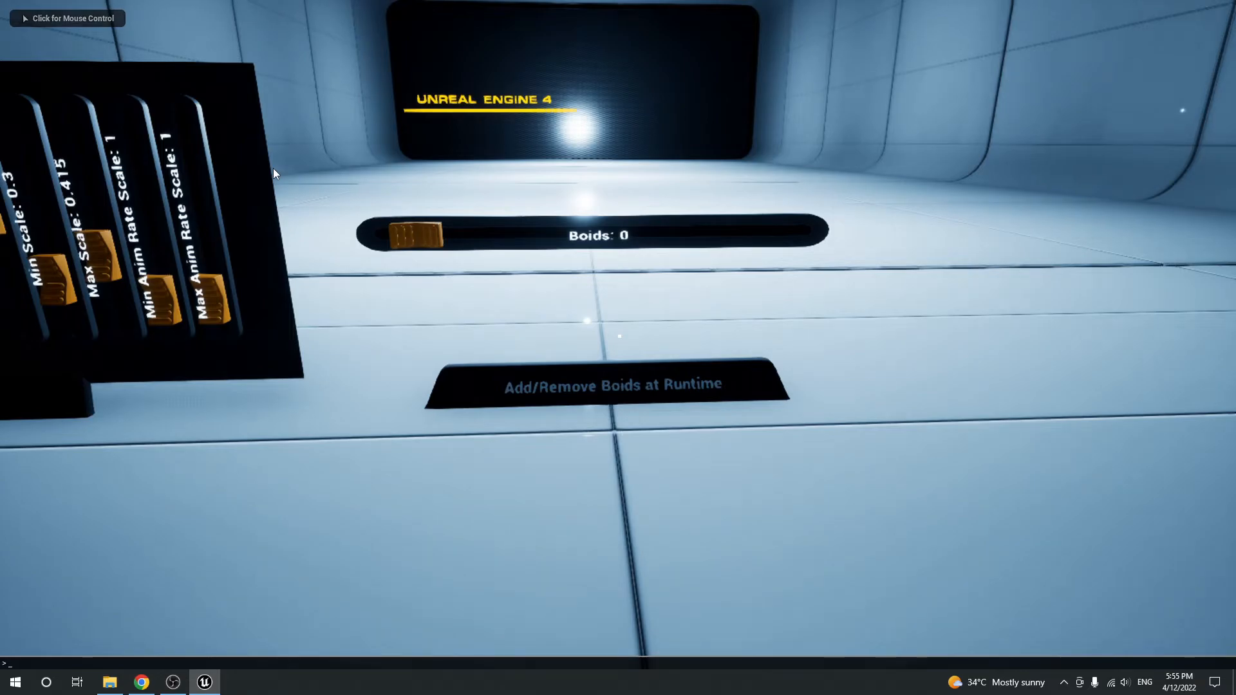
type("fps")
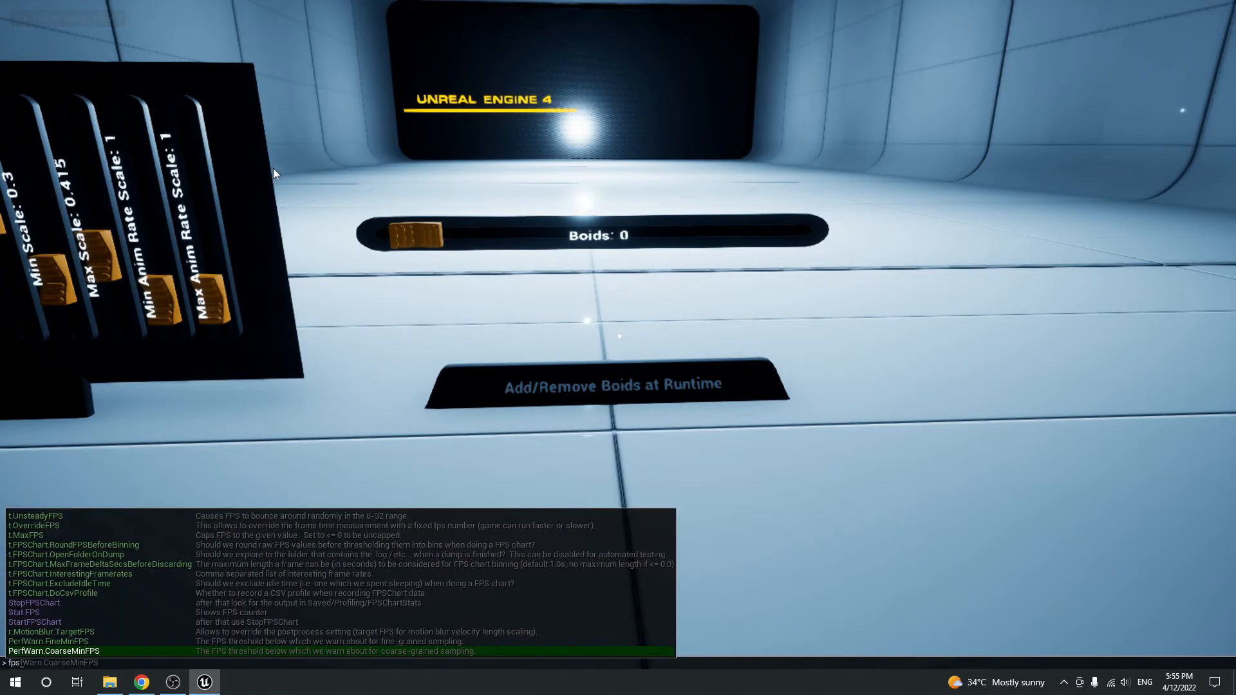
key("BackSpace")
key("BackSpace")
key("BackSpace")
key("BackSpace")
type("stat fps")
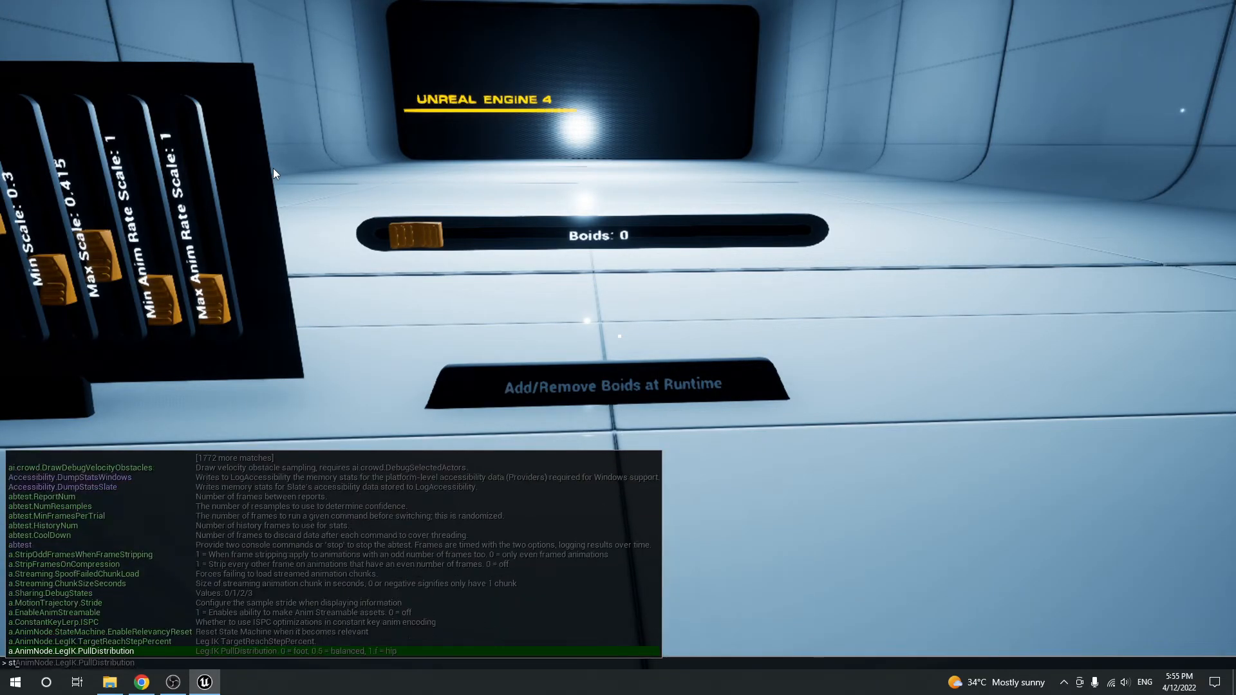
key("Return")
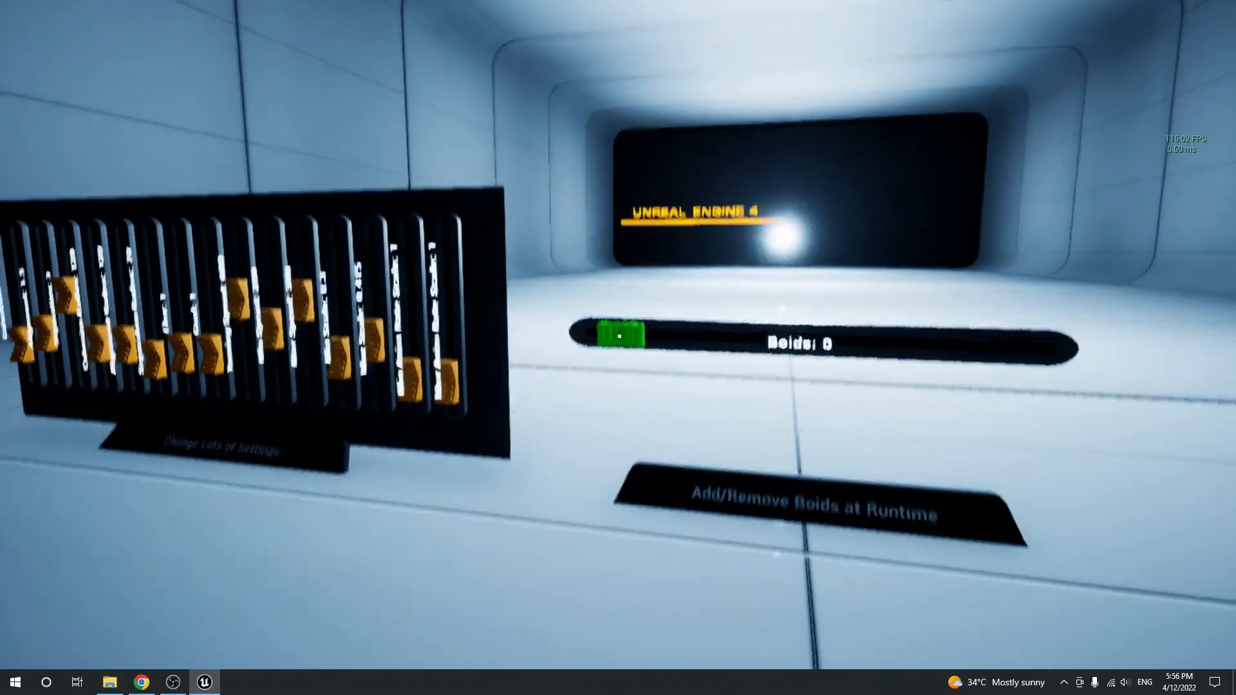
- Raise the number of boids to 22,000 and increase the minimum and maximum animation rate scales of the flock
left_click_drag(619, 336, 620, 336)
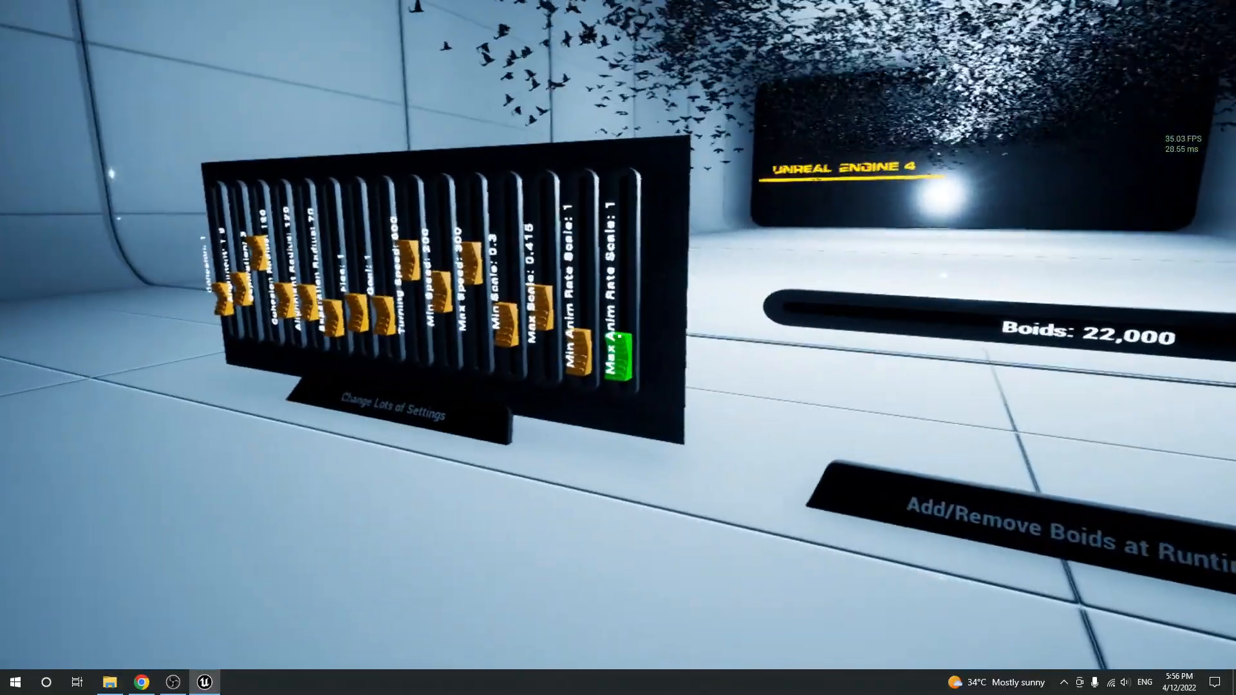
left_click_drag(618, 335, 618, 335)
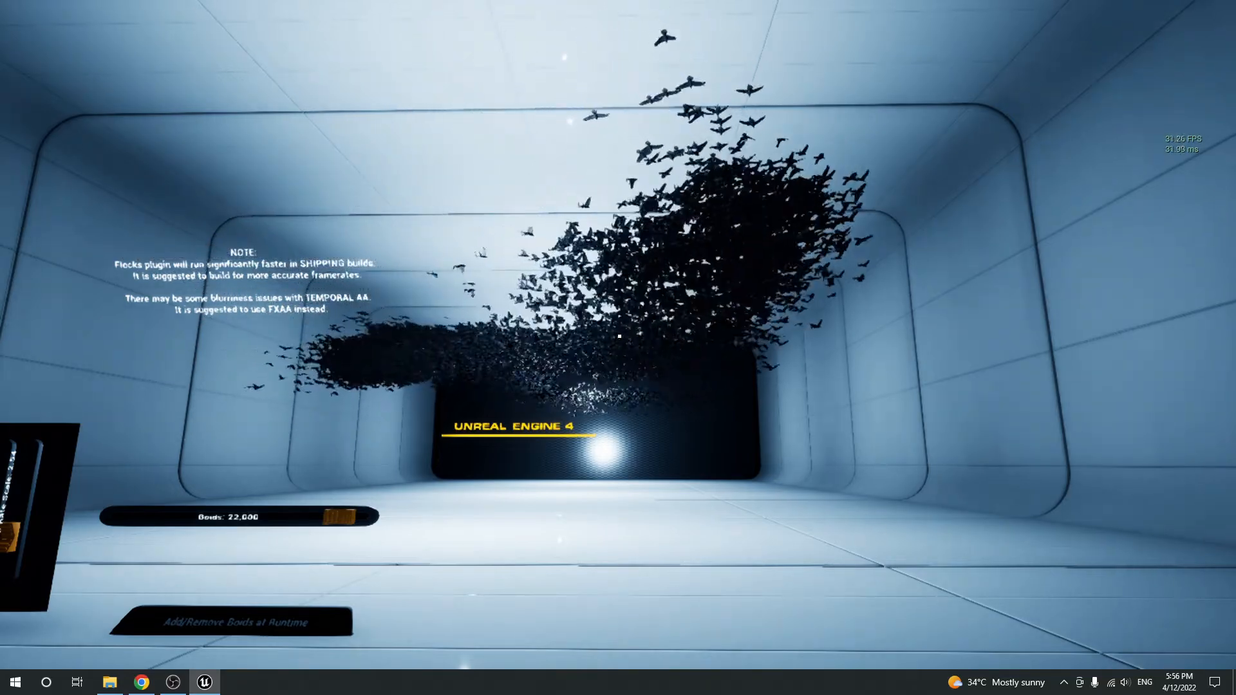
- View the flying flock from both sides of the room, stop the play session and leave the full-screen viewport
key("a")
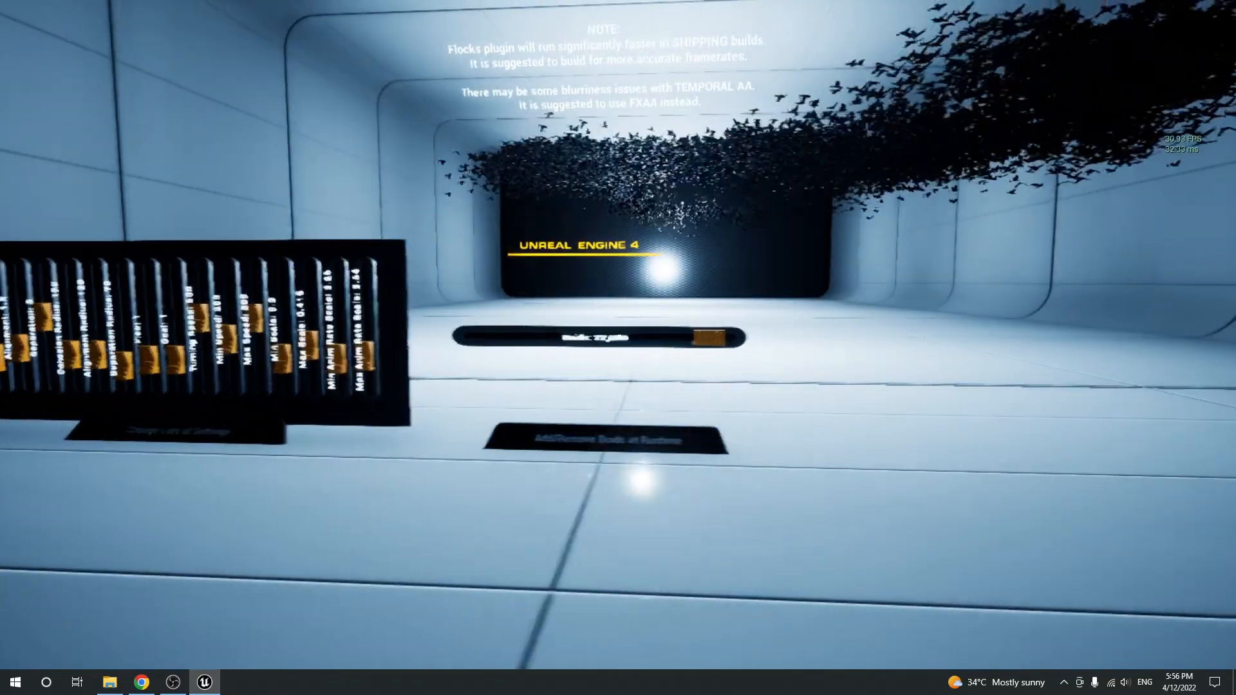
key("d")
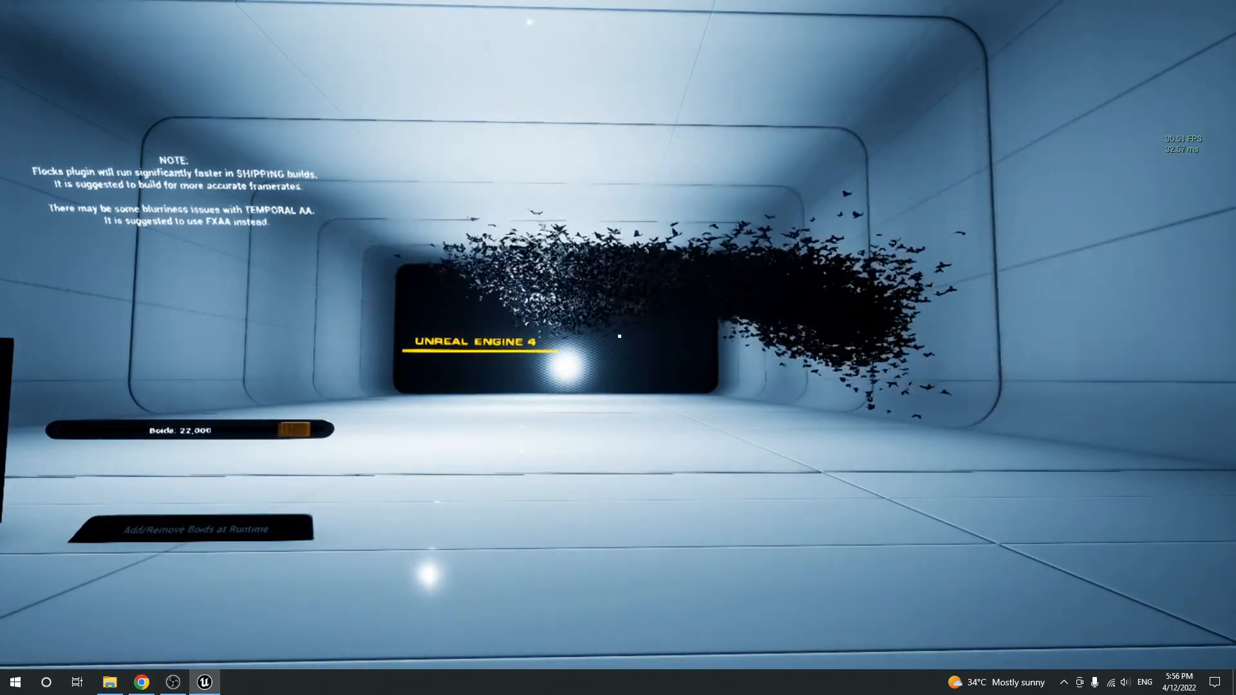
key("Escape")
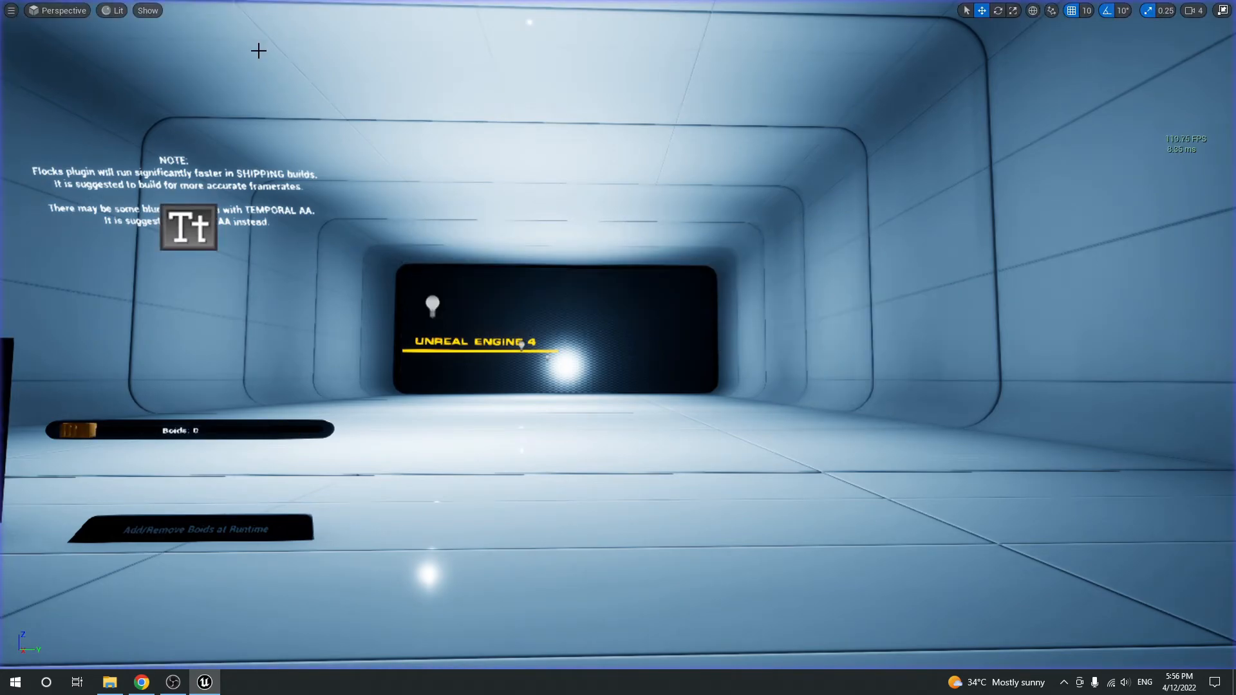
key("F11")
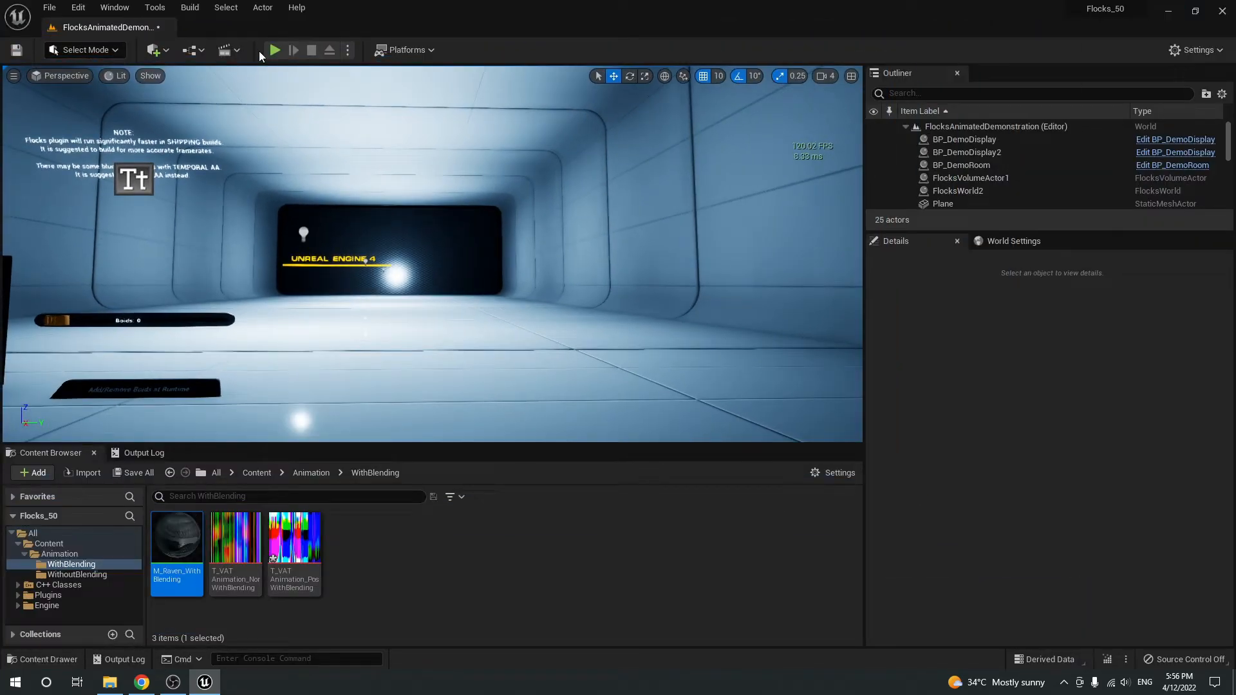